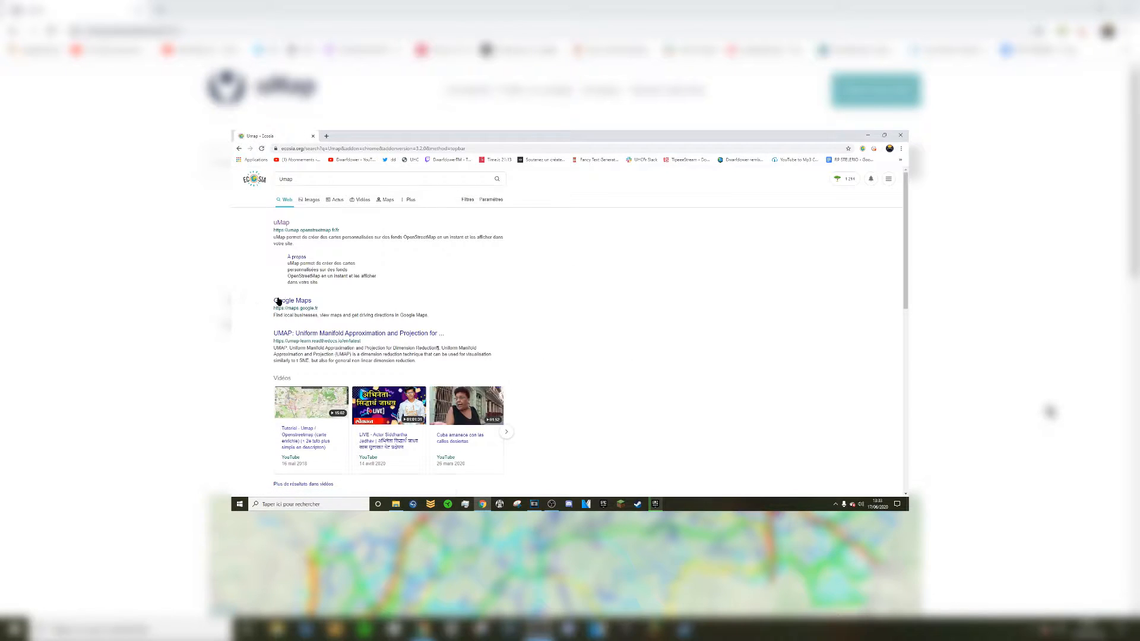
Open the uMap site (umap.openstreetmap.fr) from the Ecosia search results for 'umap'.
click(283, 223)
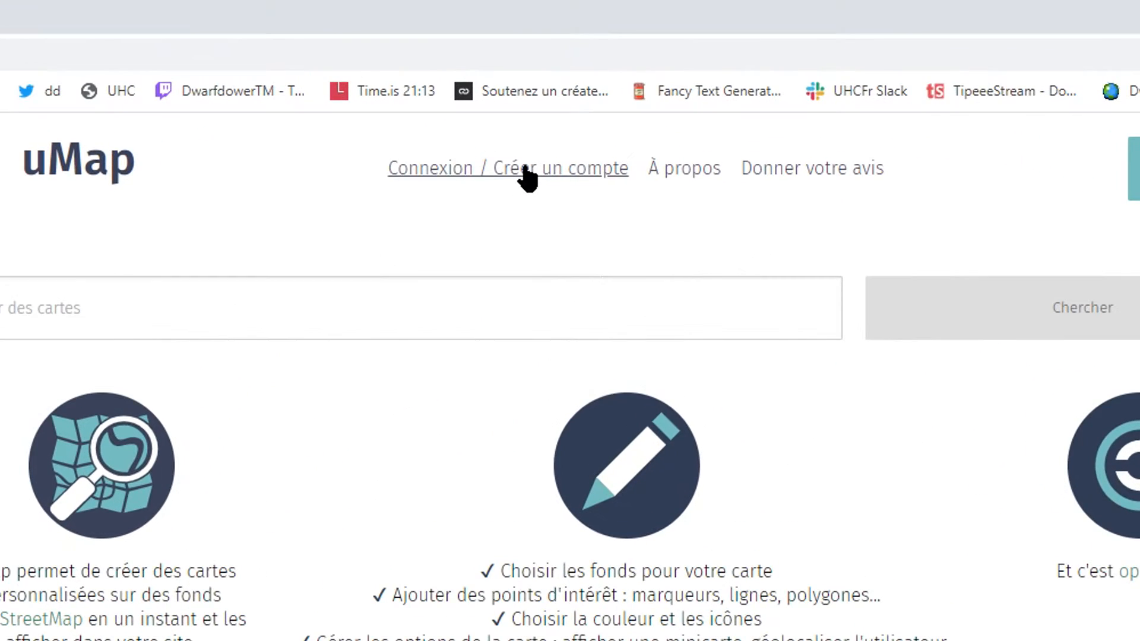
Log in to uMap through the Twitter provider and authorise the uMap application.
click(527, 177)
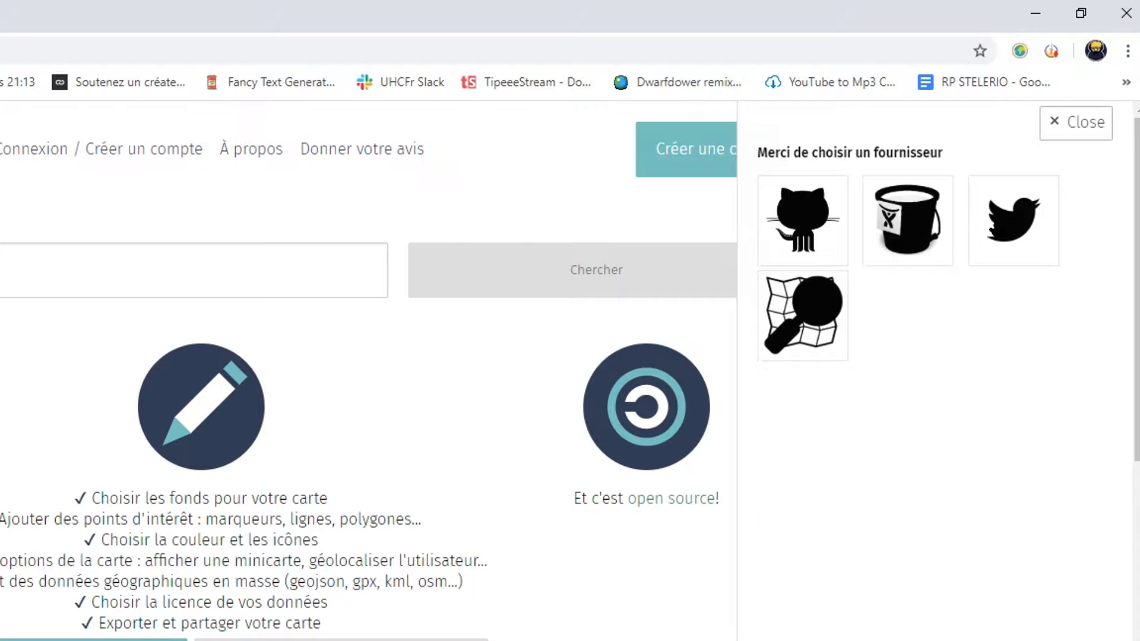
click(1011, 221)
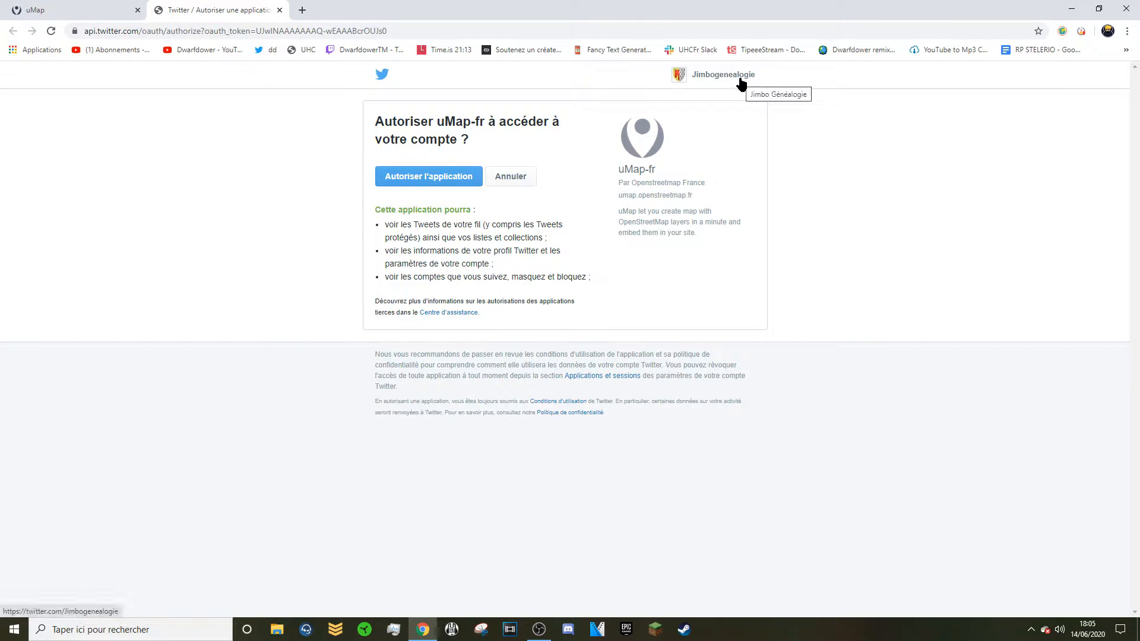
click(466, 180)
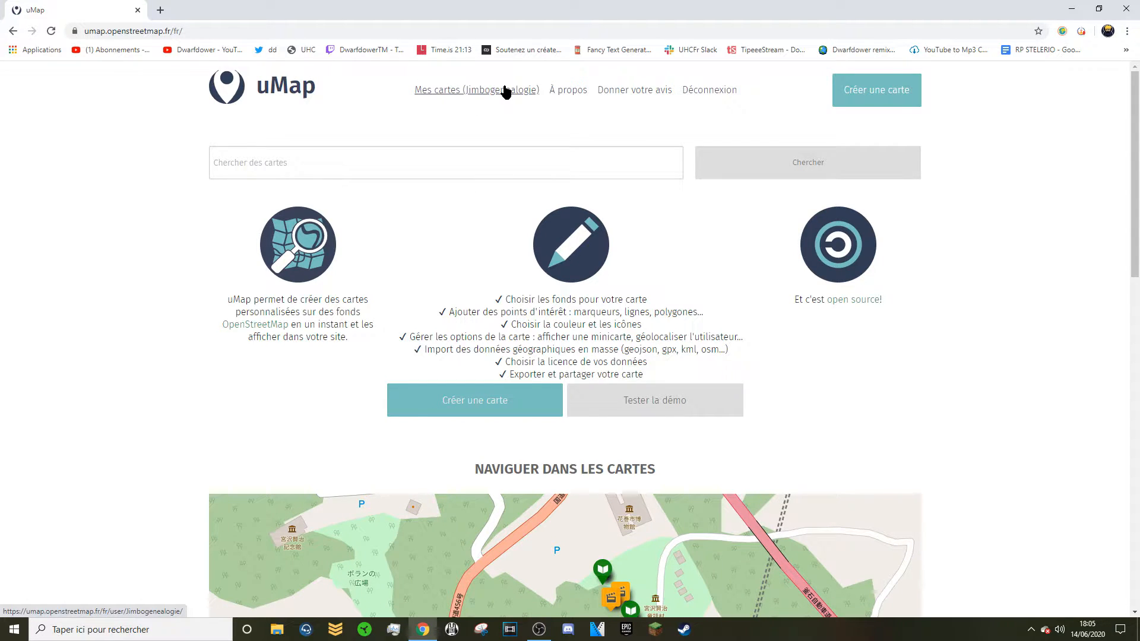
Start a blank map, rename it 'Carte Test' in its properties, and save it.
click(865, 97)
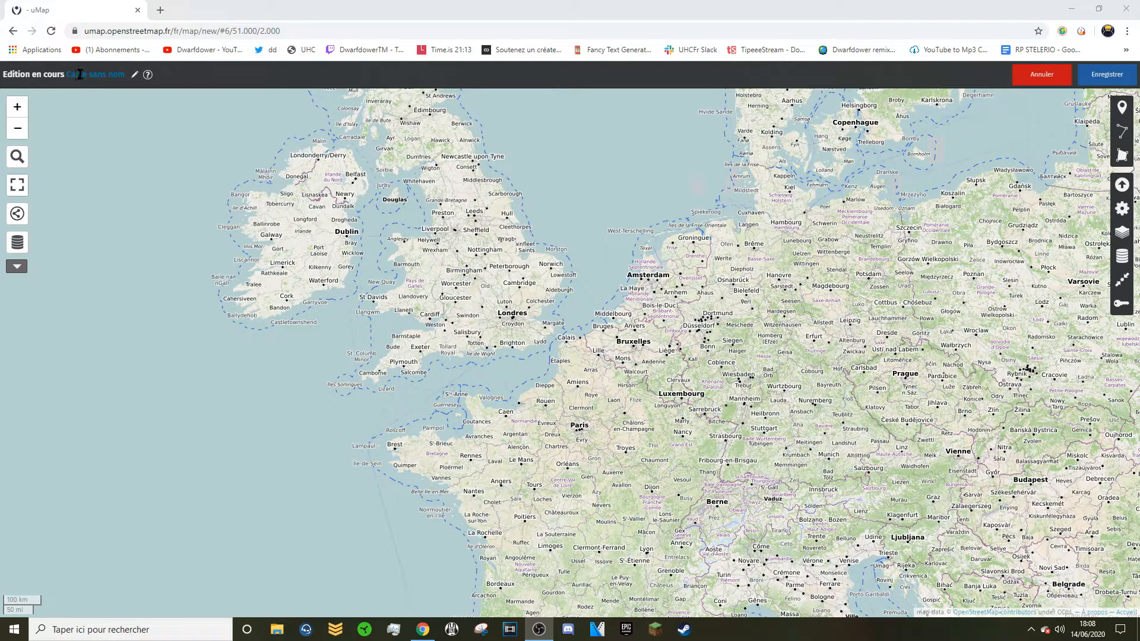
click(135, 75)
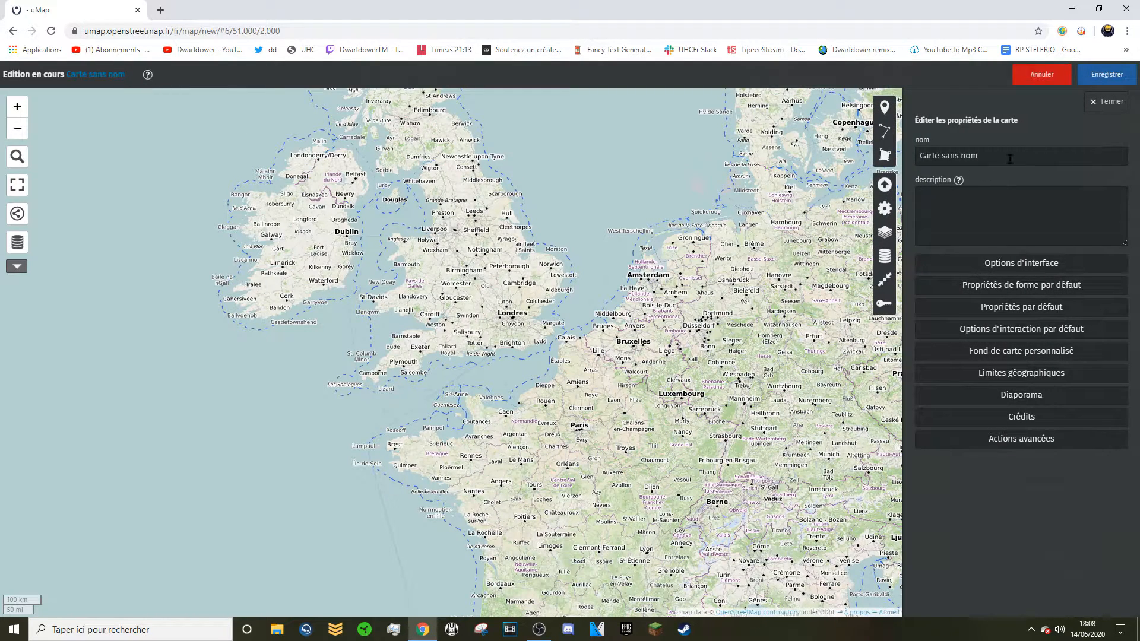
text(Carte )
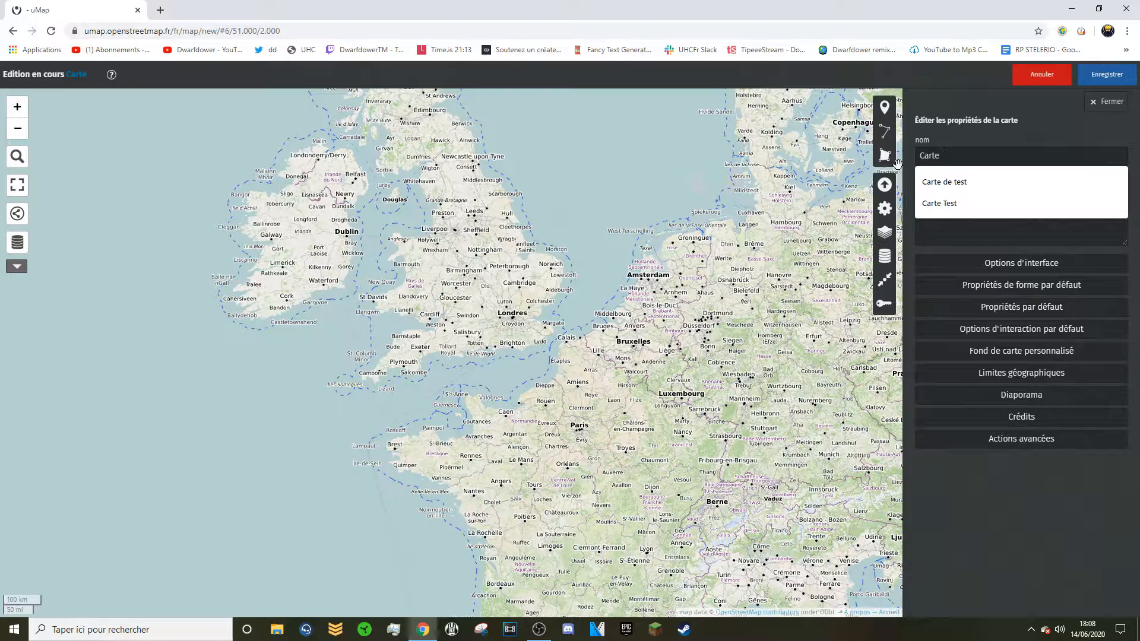
text(Test)
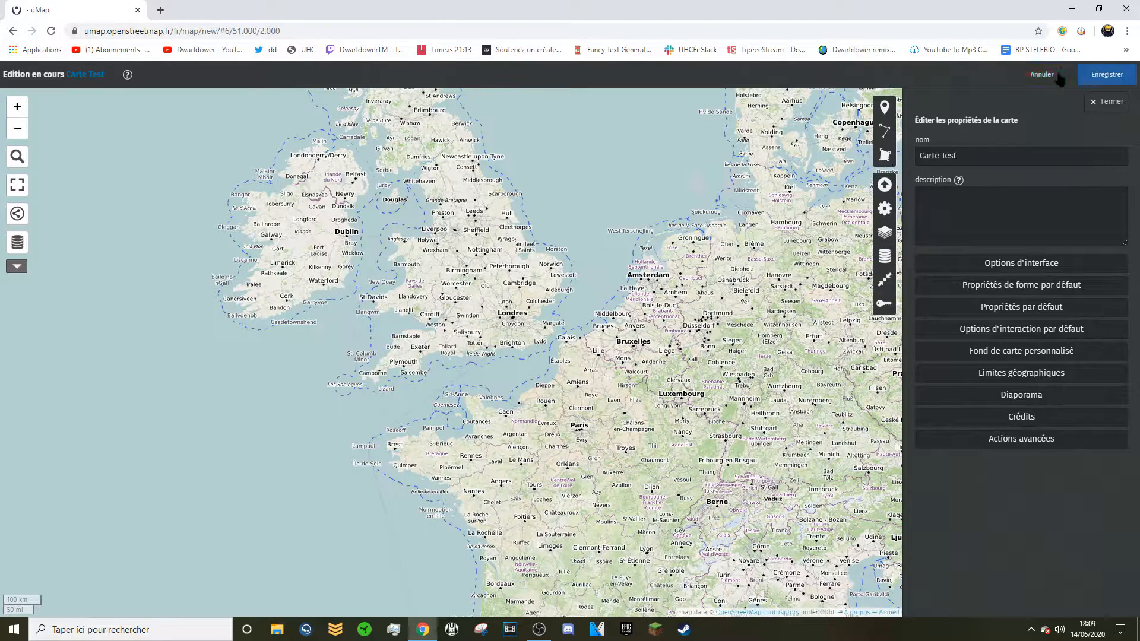
click(1107, 76)
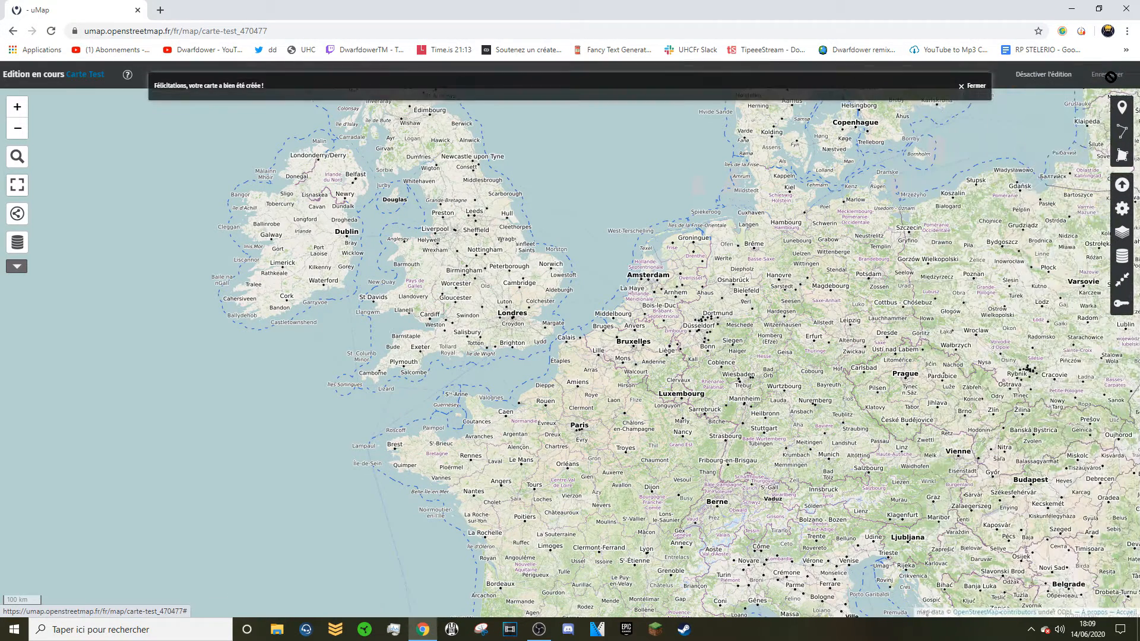
click(976, 95)
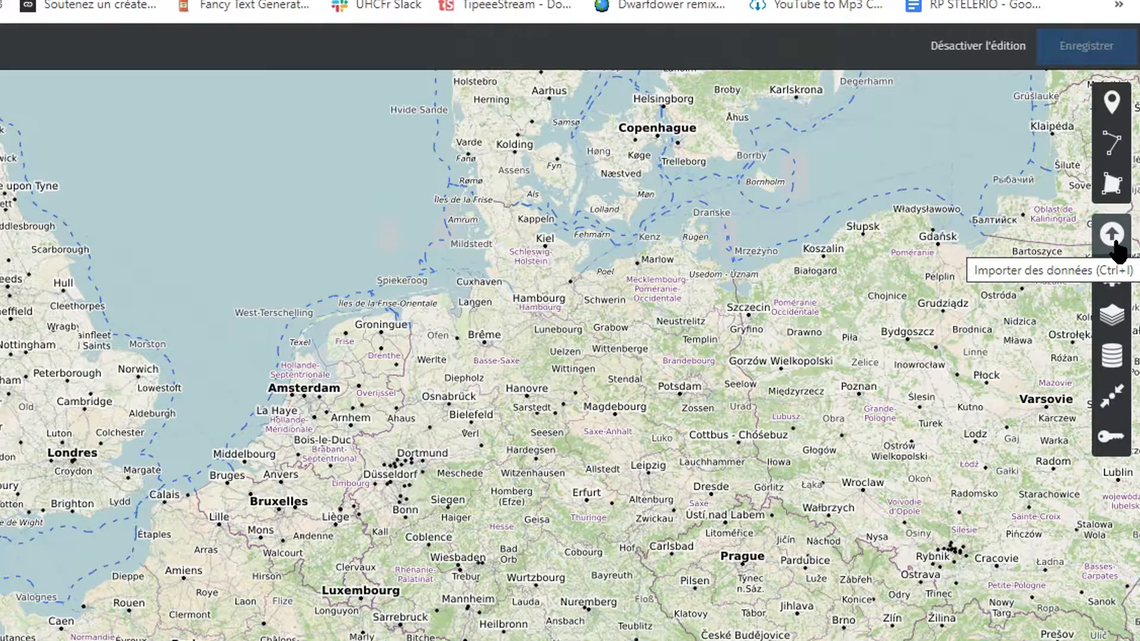
Import Femme Sosa Sachant Signer.csv as map markers and save the map.
click(1114, 239)
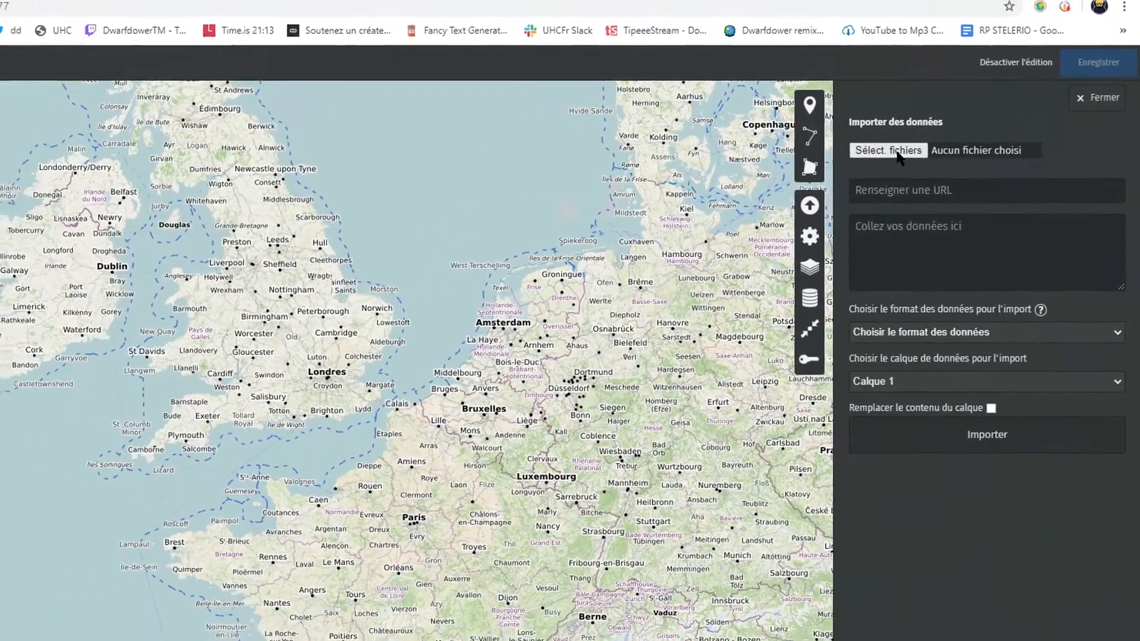
click(895, 152)
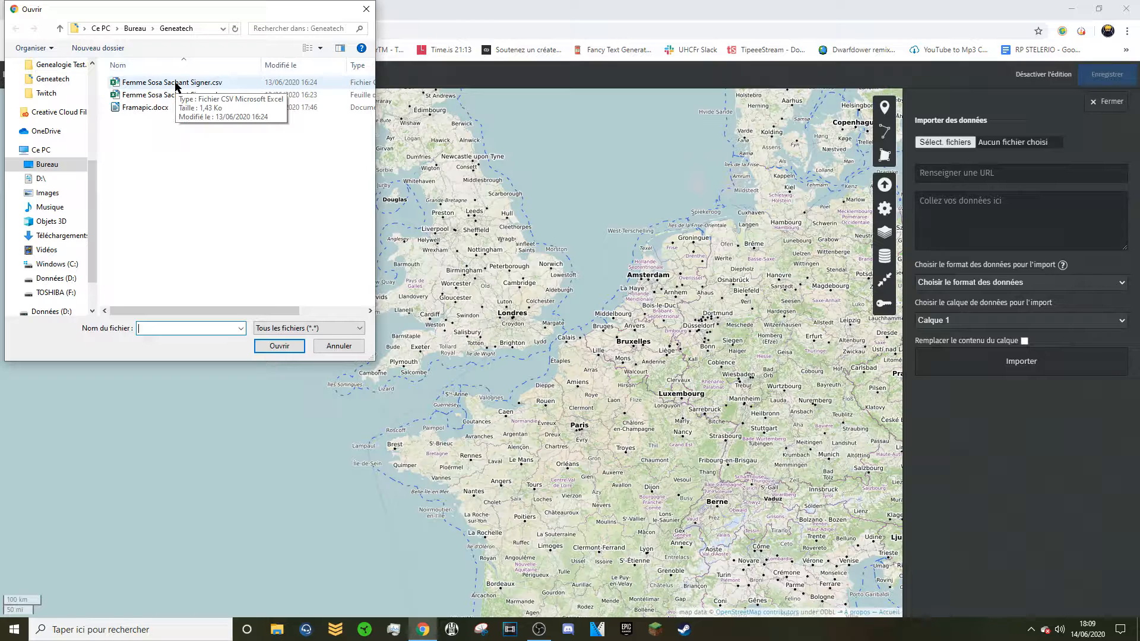
click(175, 83)
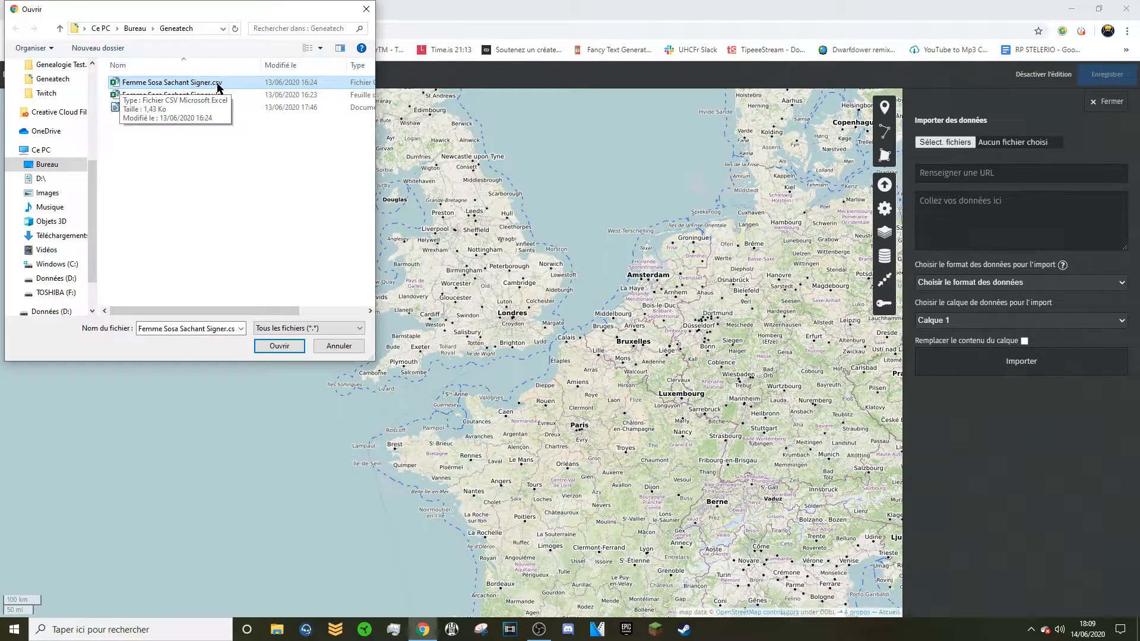
click(279, 345)
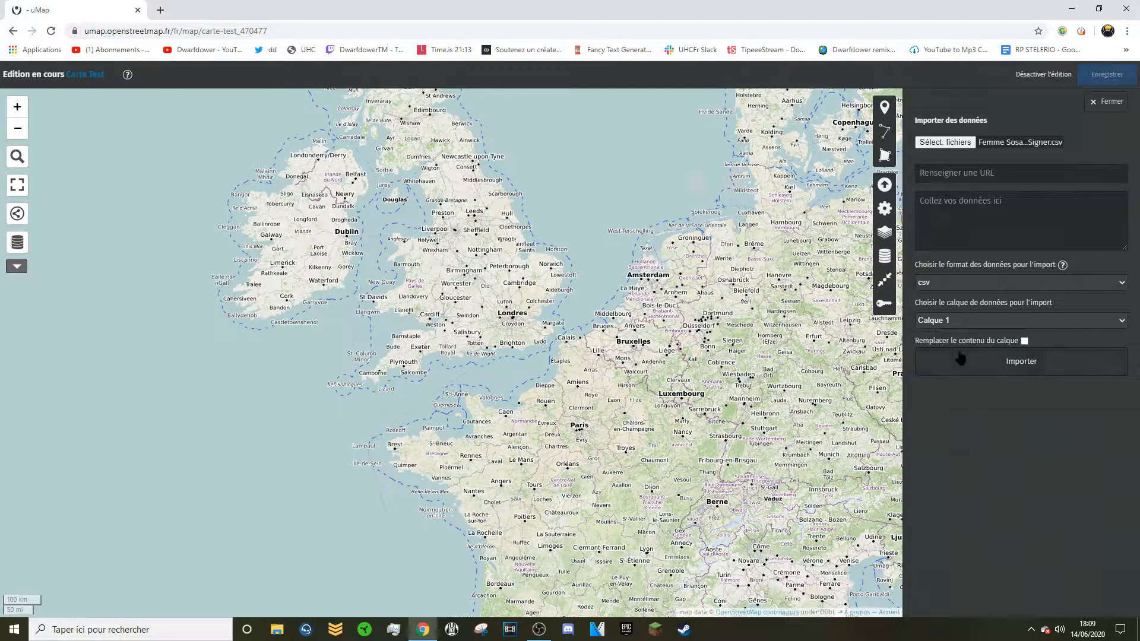
click(964, 364)
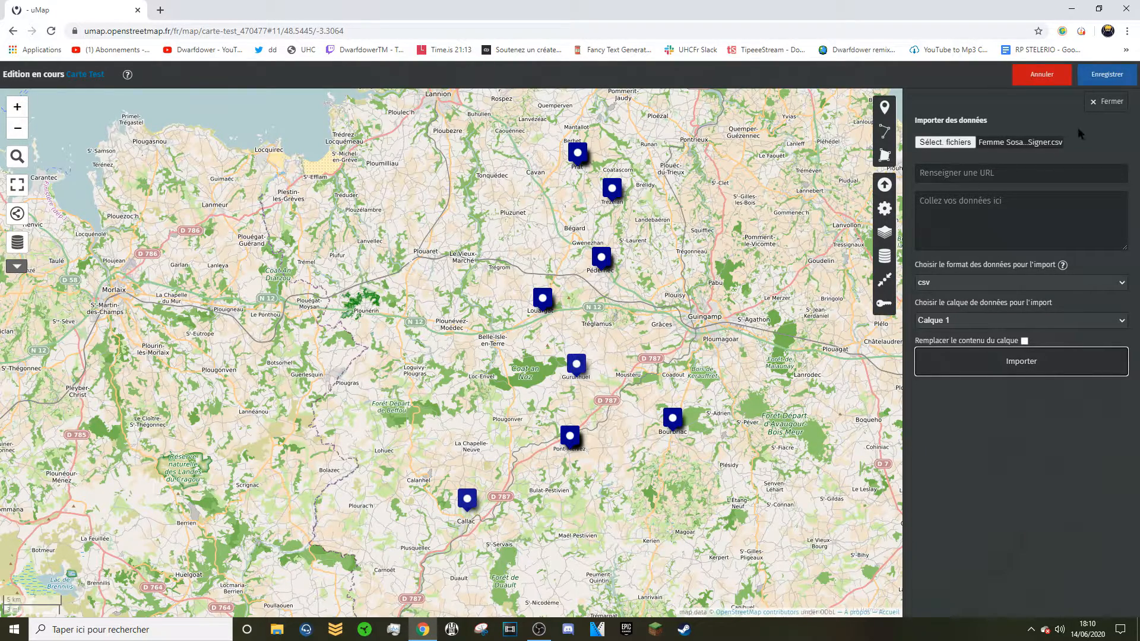
click(1099, 76)
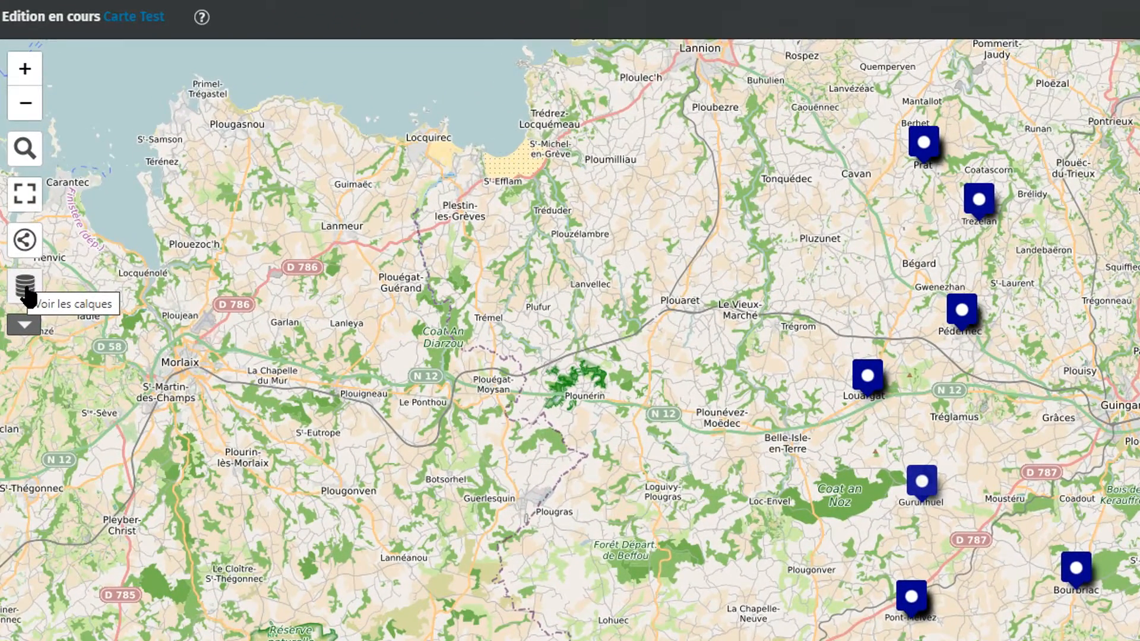
Set Calque 1's layer type to 'Avec cluster', save, and expand the 5-marker cluster.
click(26, 289)
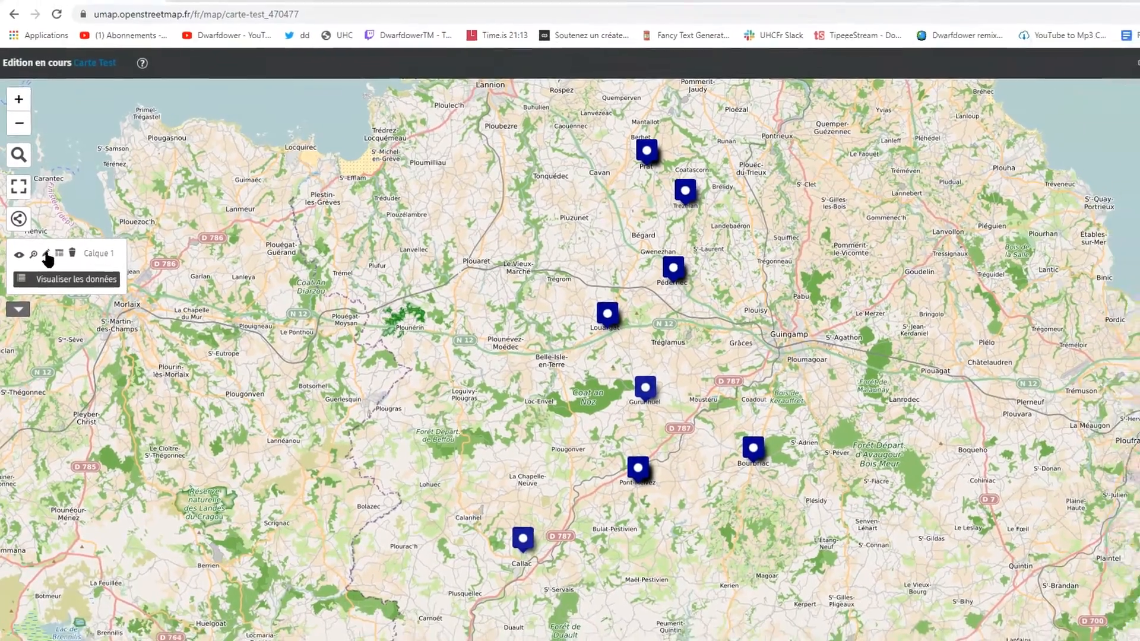
click(47, 255)
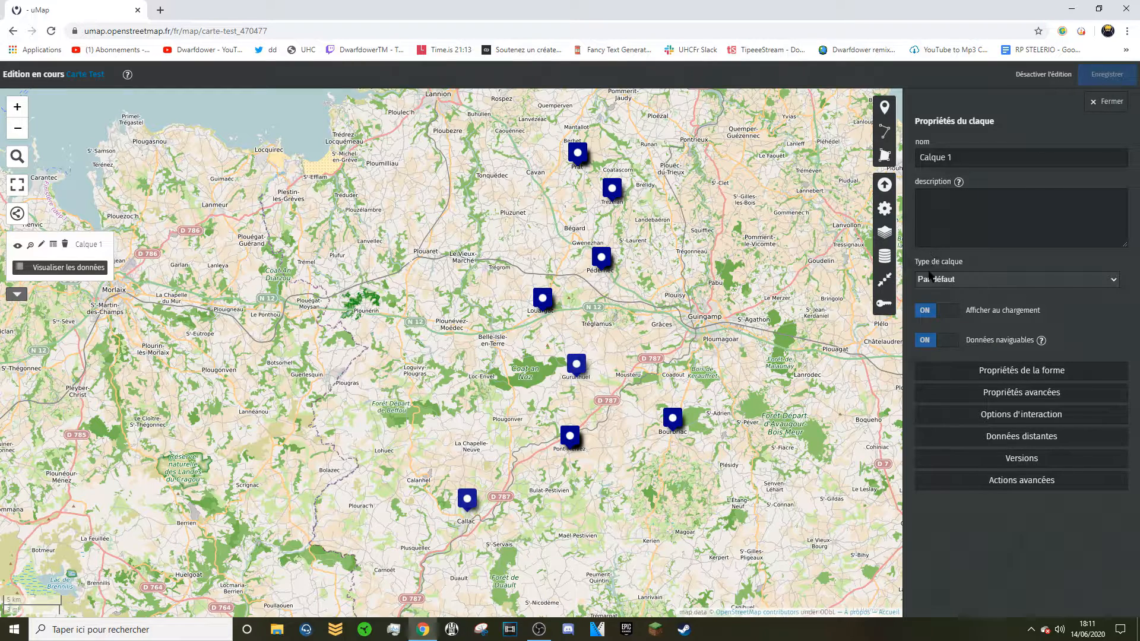
click(973, 284)
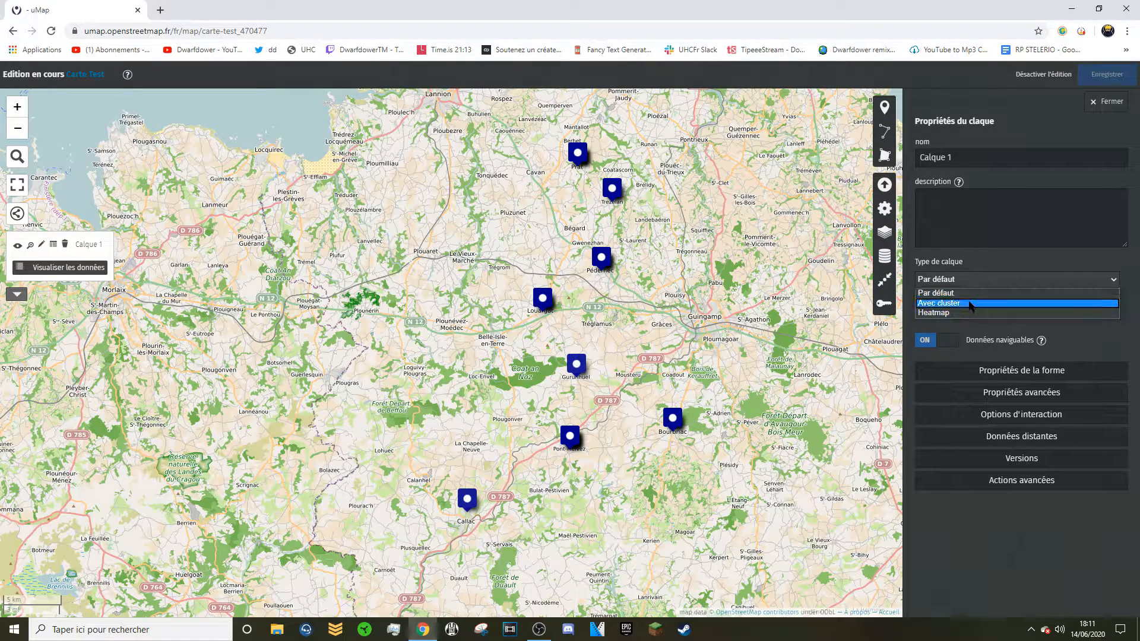
click(970, 304)
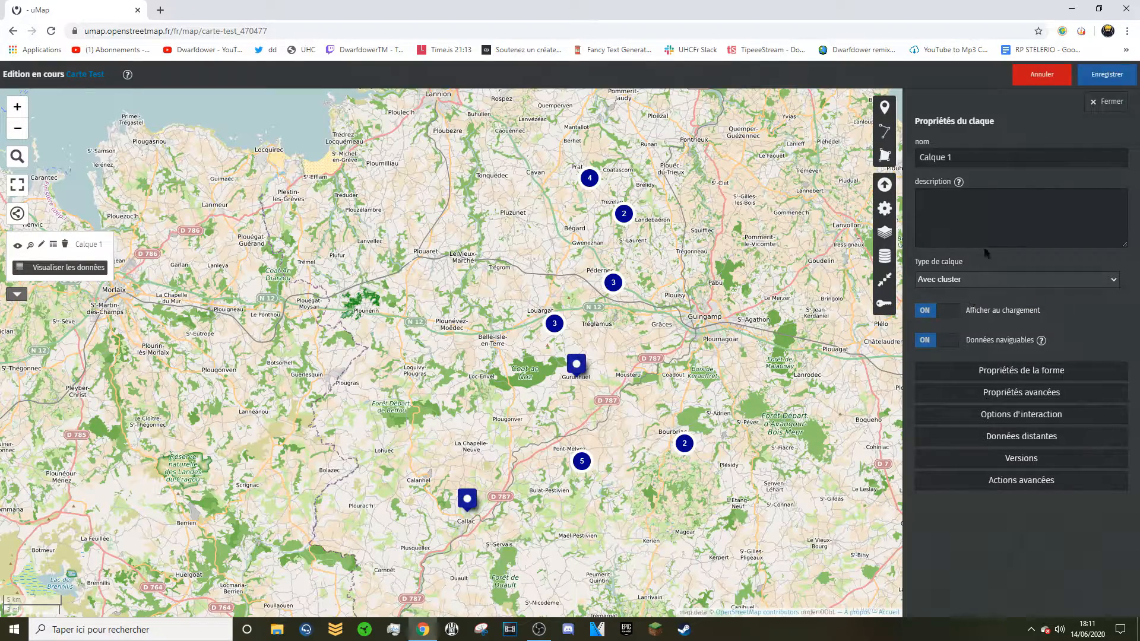
click(1096, 79)
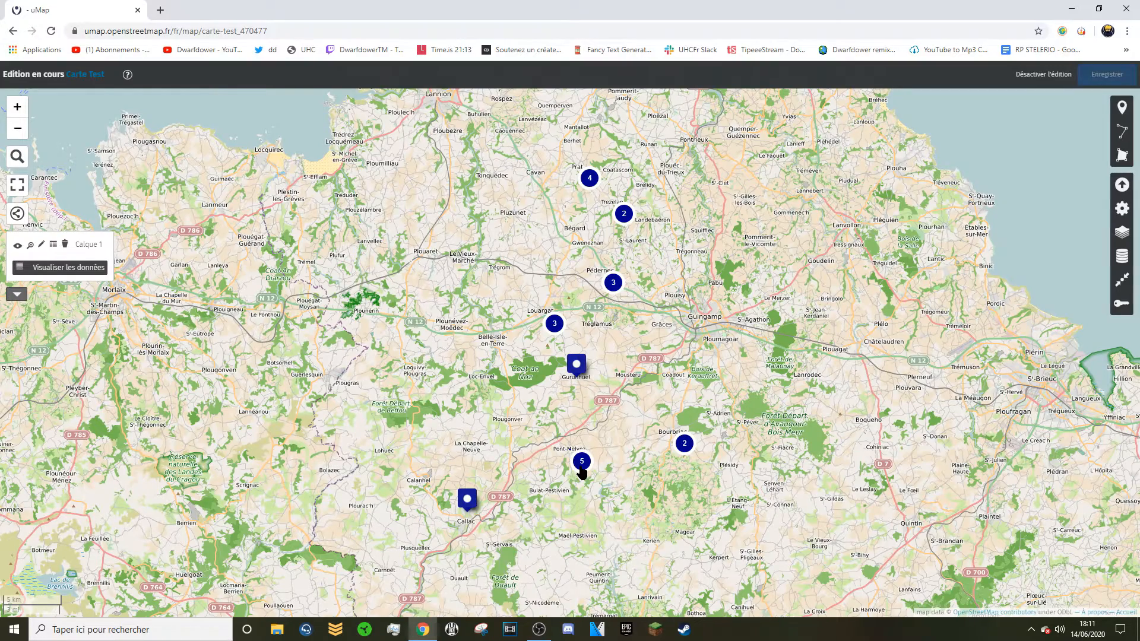
click(581, 469)
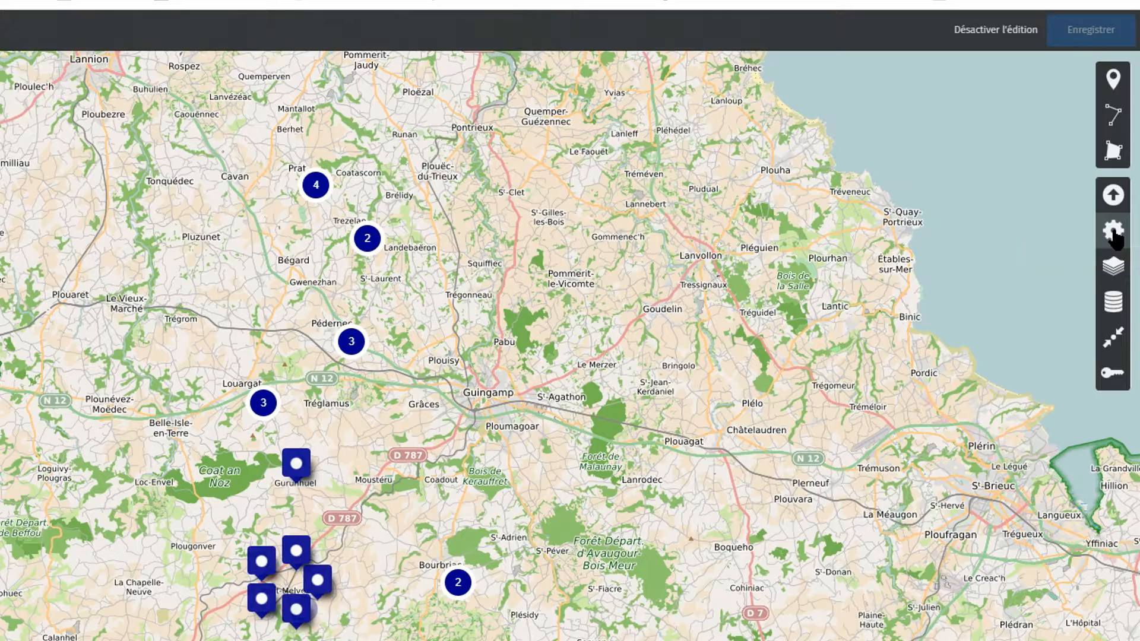
Set the default marker colour to red and icon shape to Cercle, then save.
click(1113, 232)
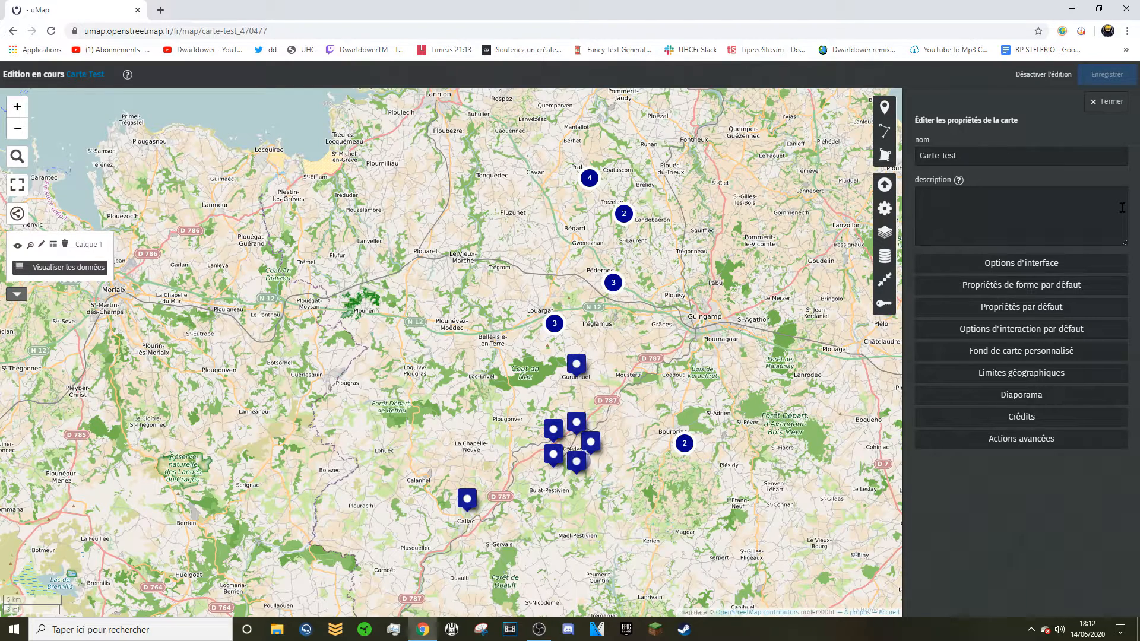
click(996, 289)
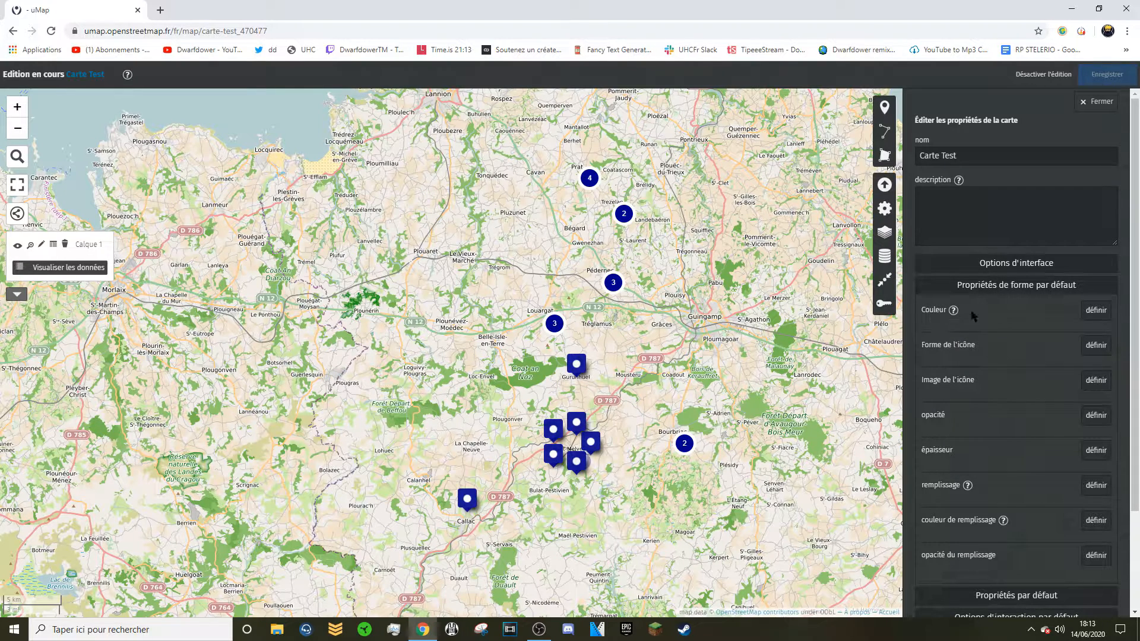
click(1093, 319)
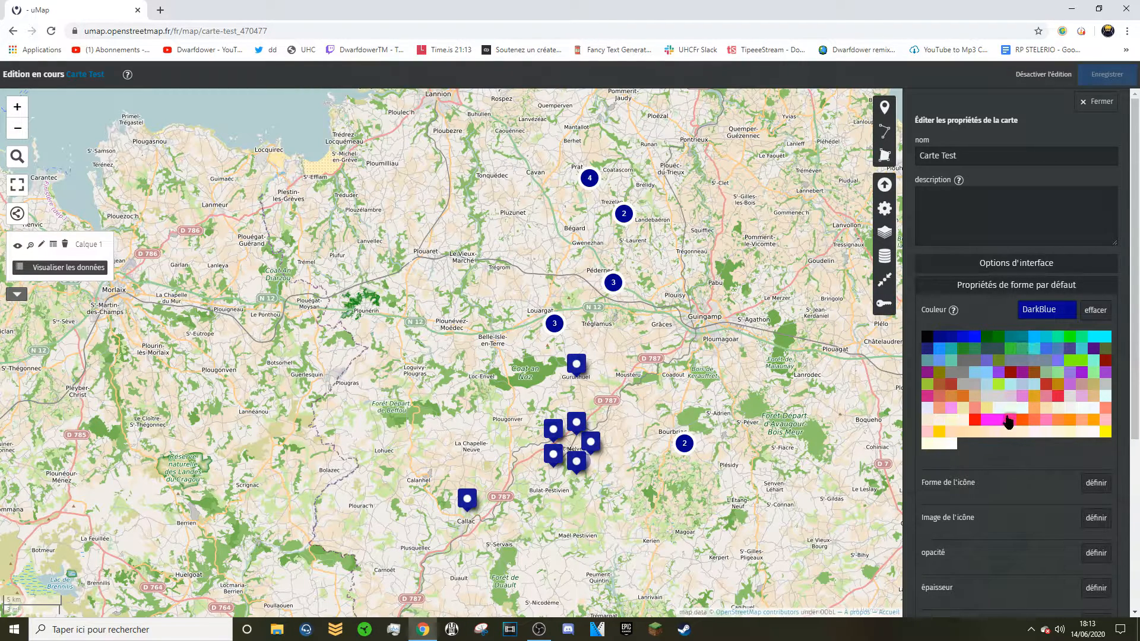
click(974, 420)
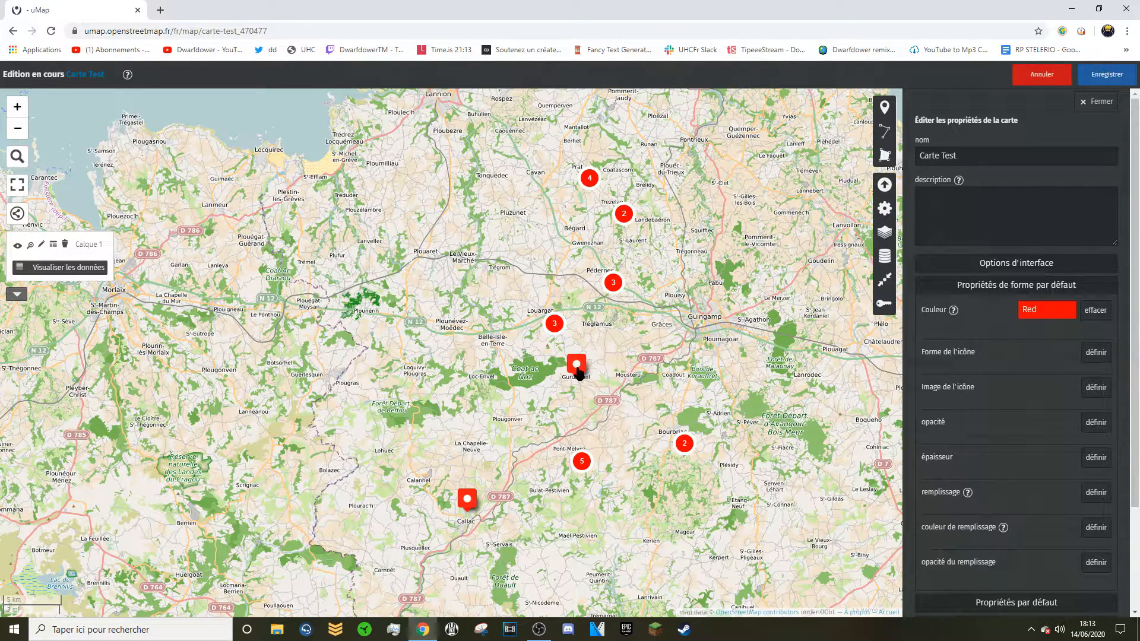
click(1090, 356)
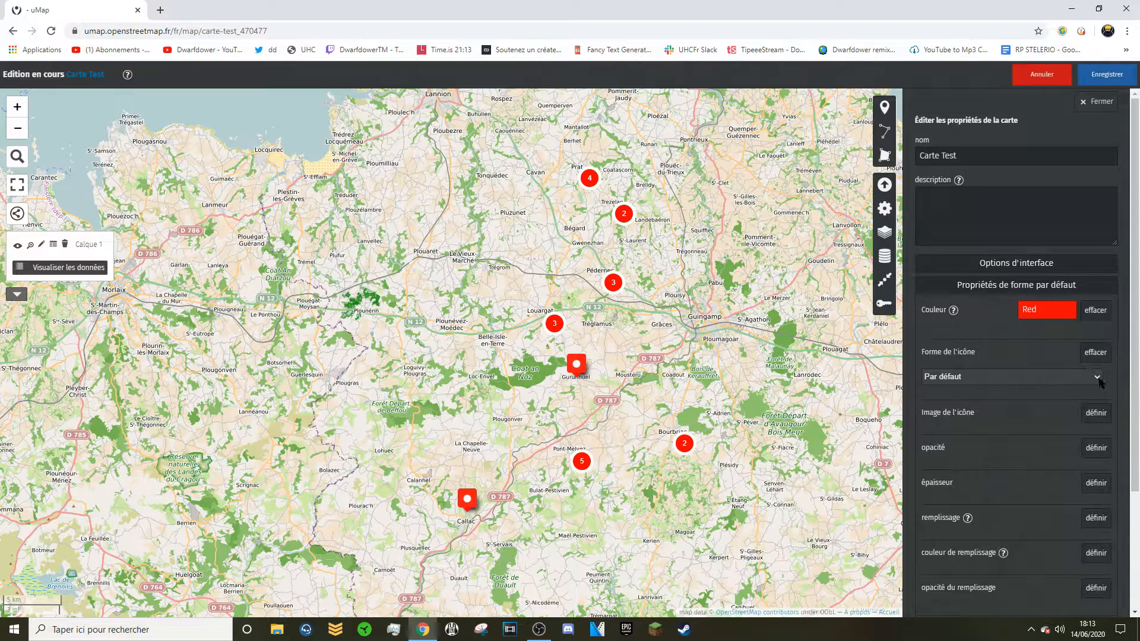
click(1098, 380)
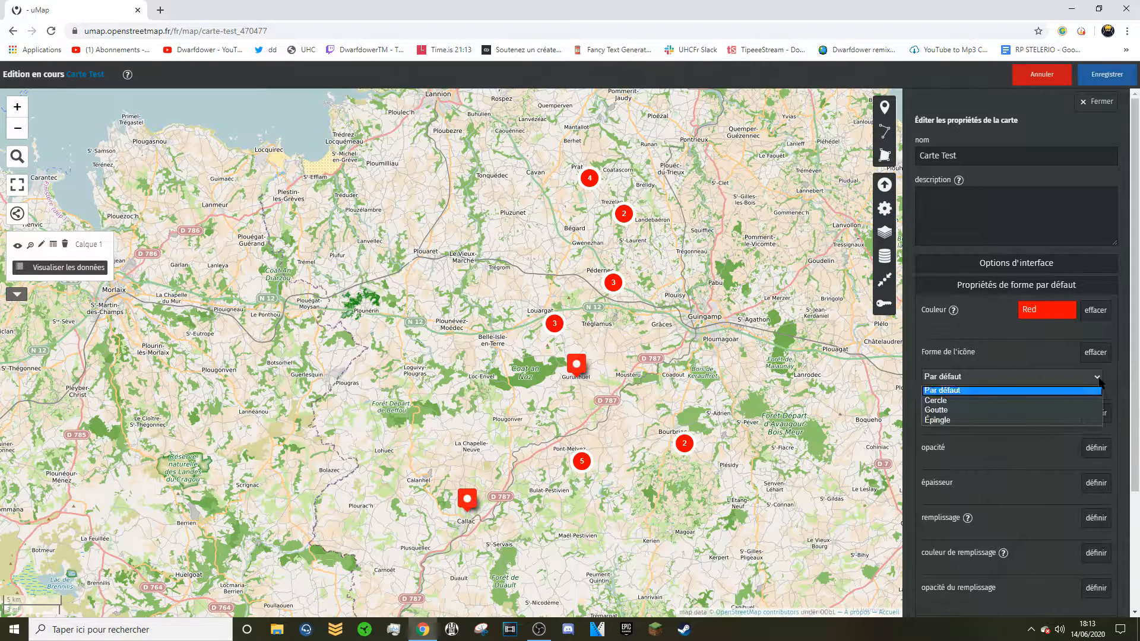
click(1051, 400)
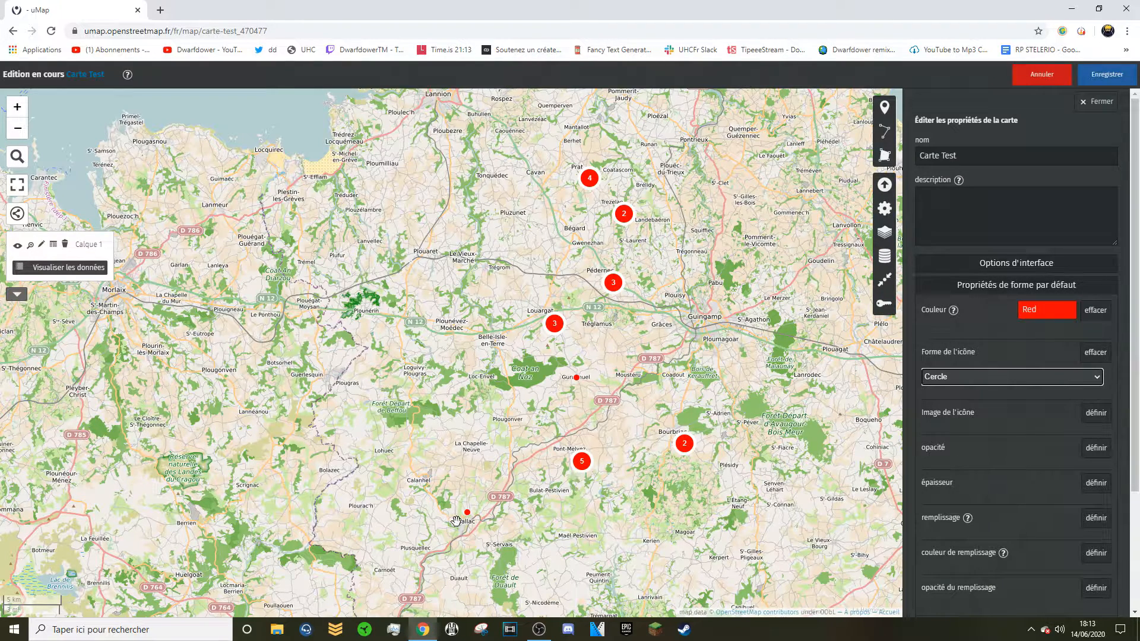
click(1107, 76)
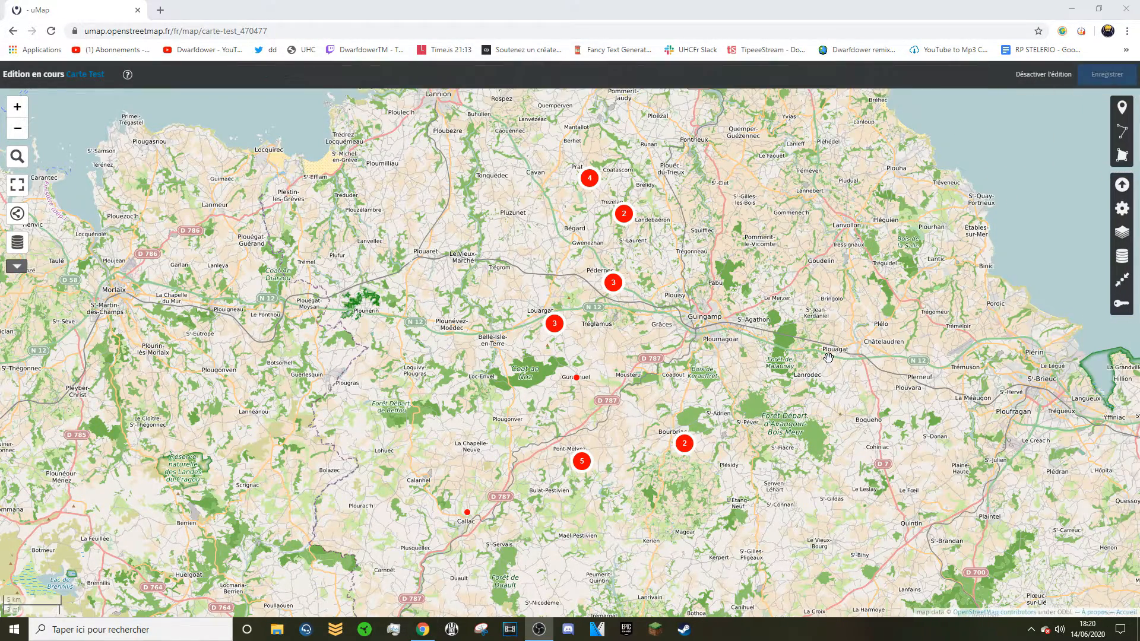
Preview the map and check the Gurunhuel marker's popup title.
click(1035, 76)
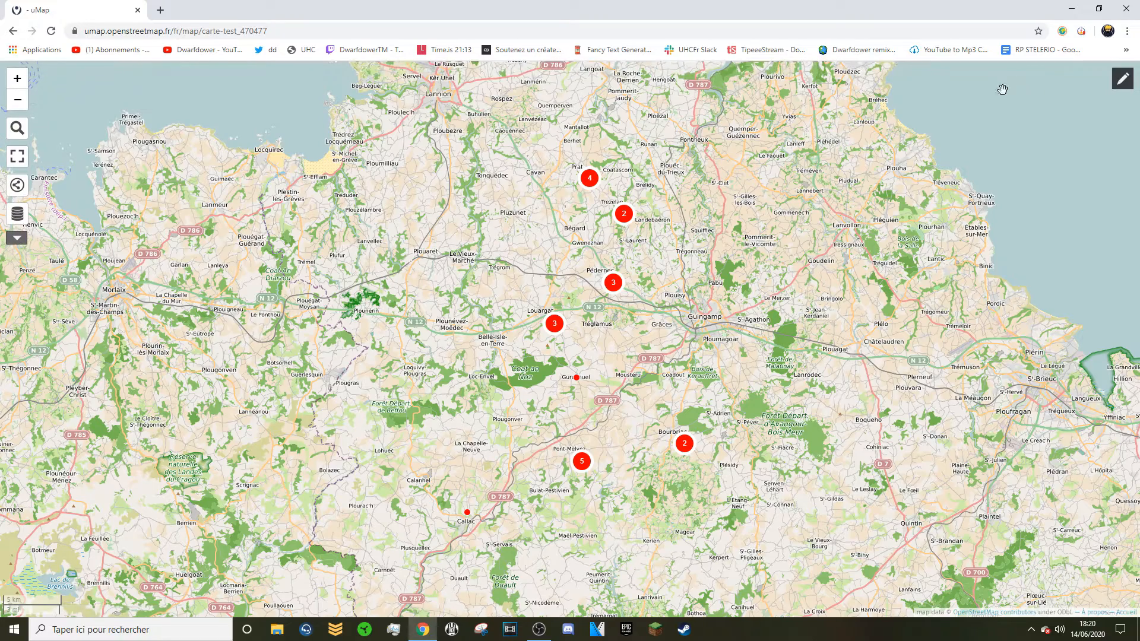
click(577, 380)
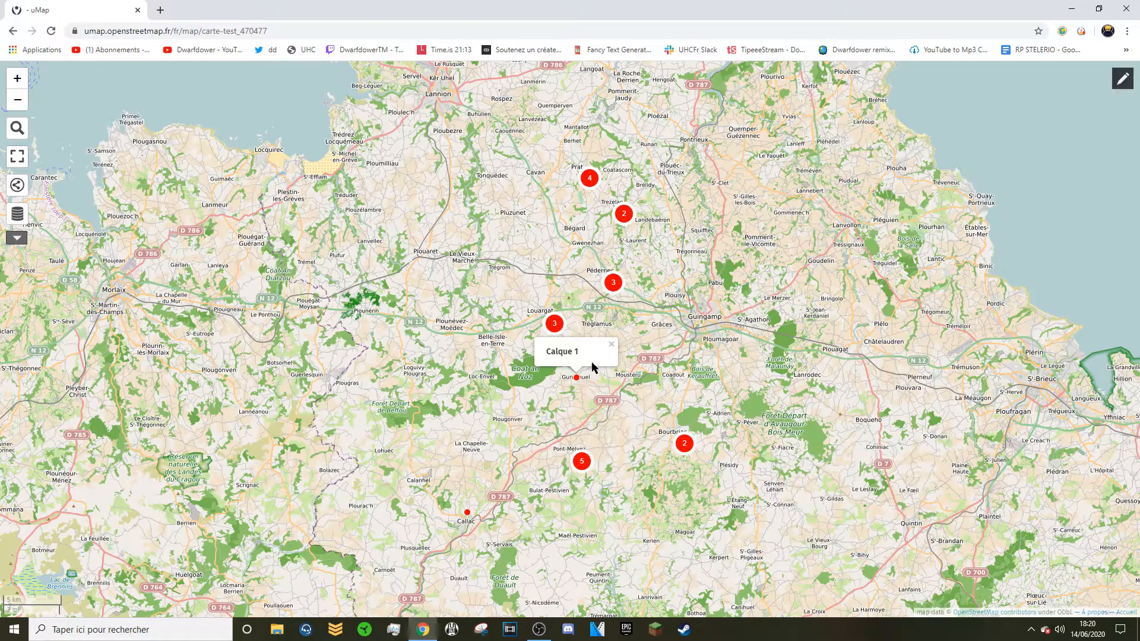
click(612, 344)
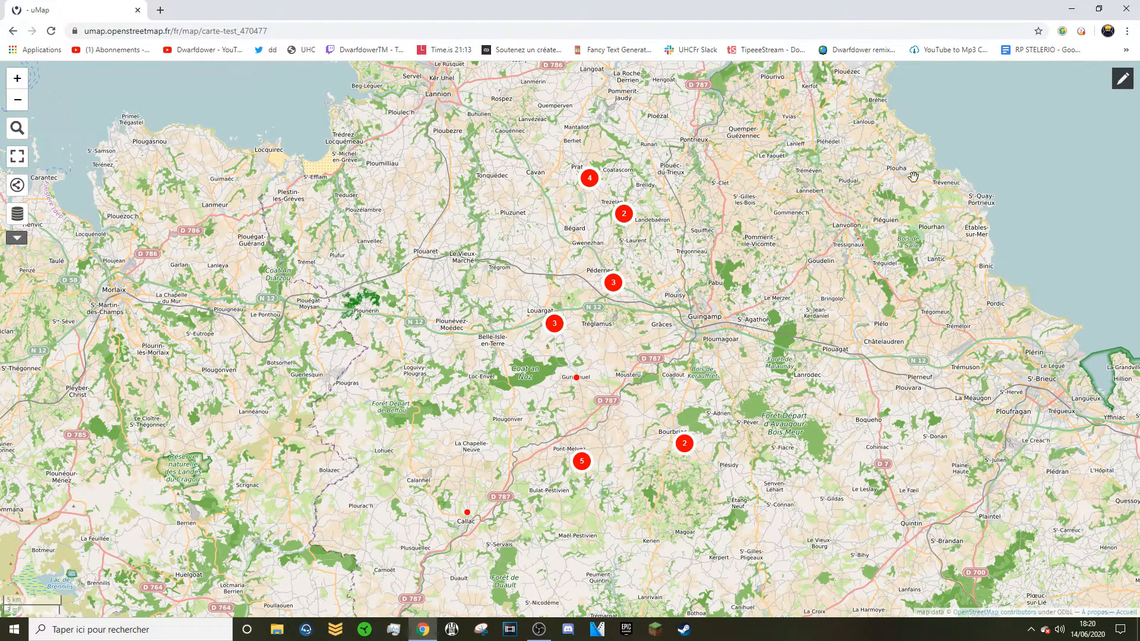
Set the default label key to 'Nom' in the map properties and save.
click(1132, 87)
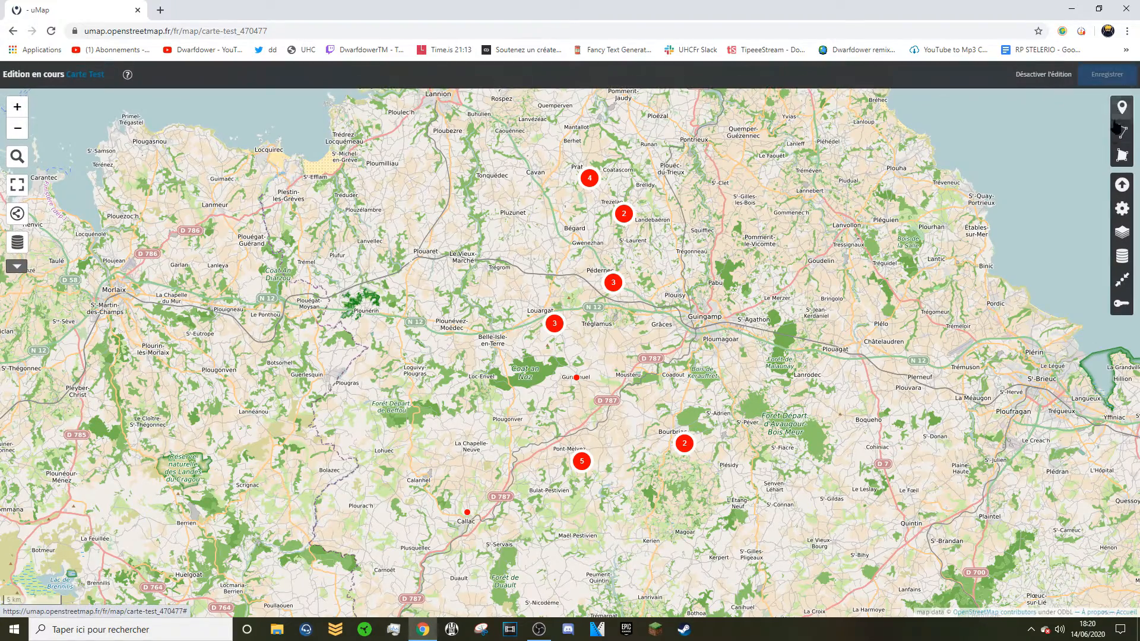
click(1121, 211)
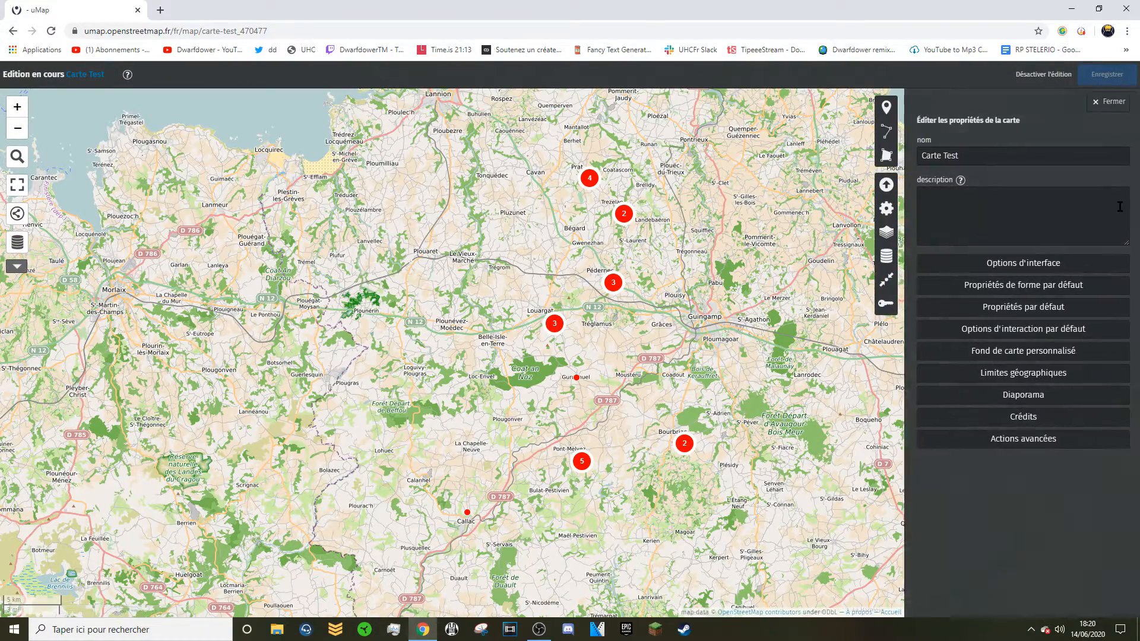
click(1019, 317)
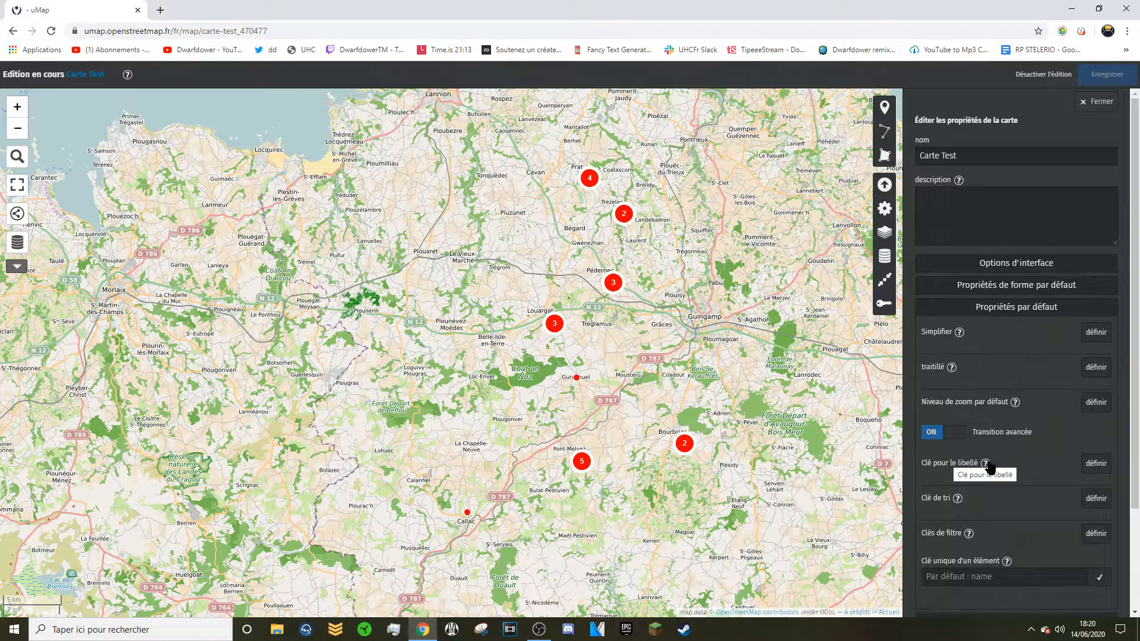
click(1091, 469)
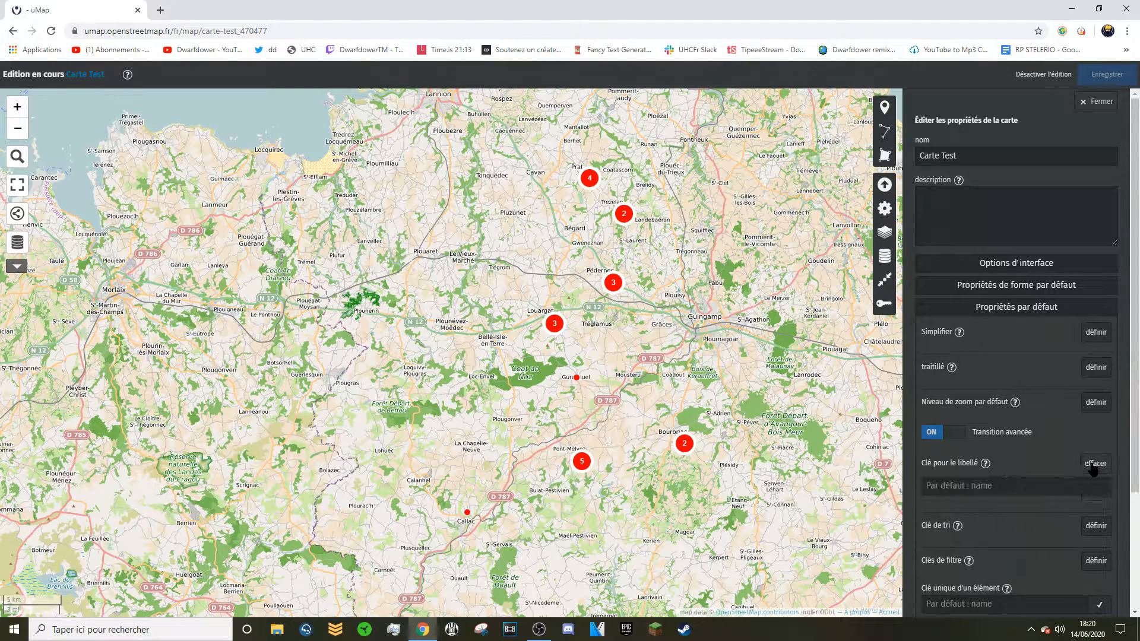
click(1025, 486)
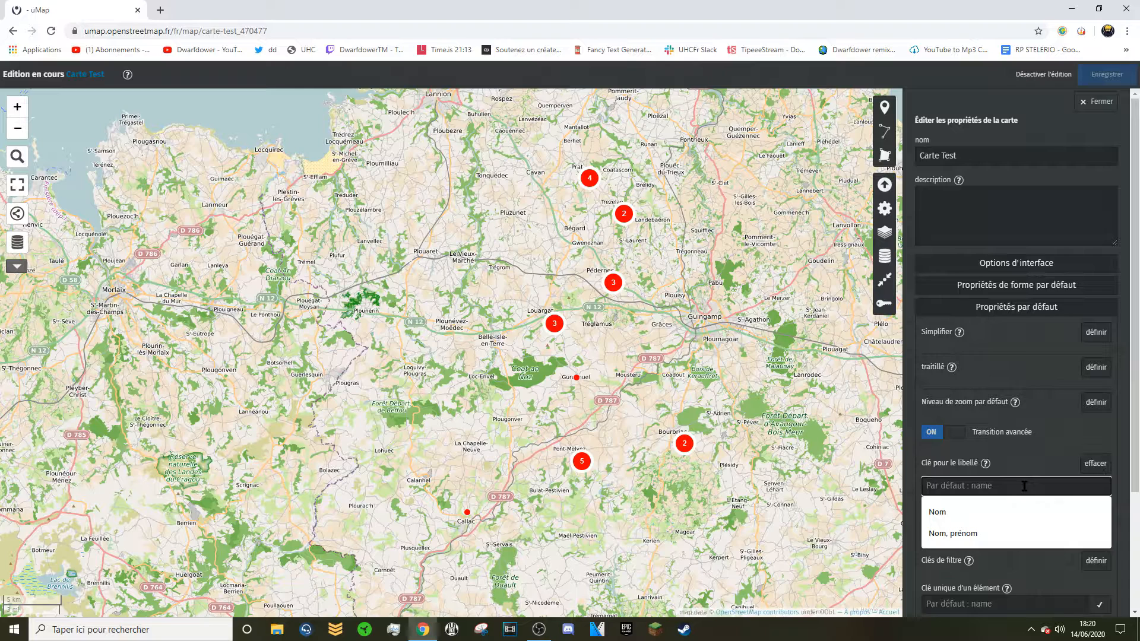
text(Nom)
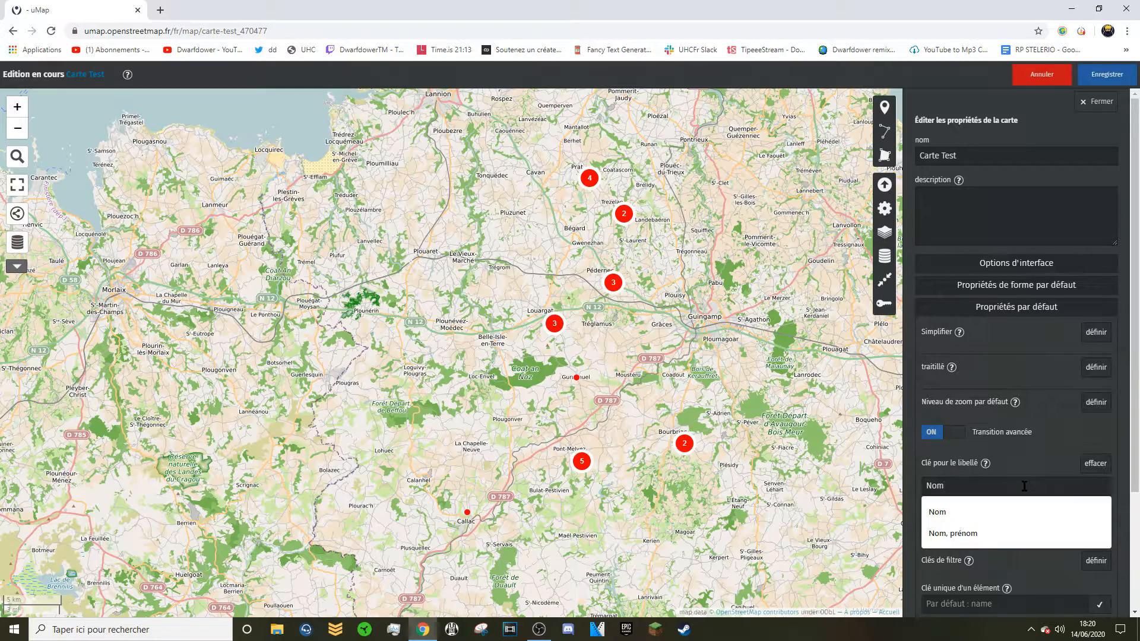
click(1115, 83)
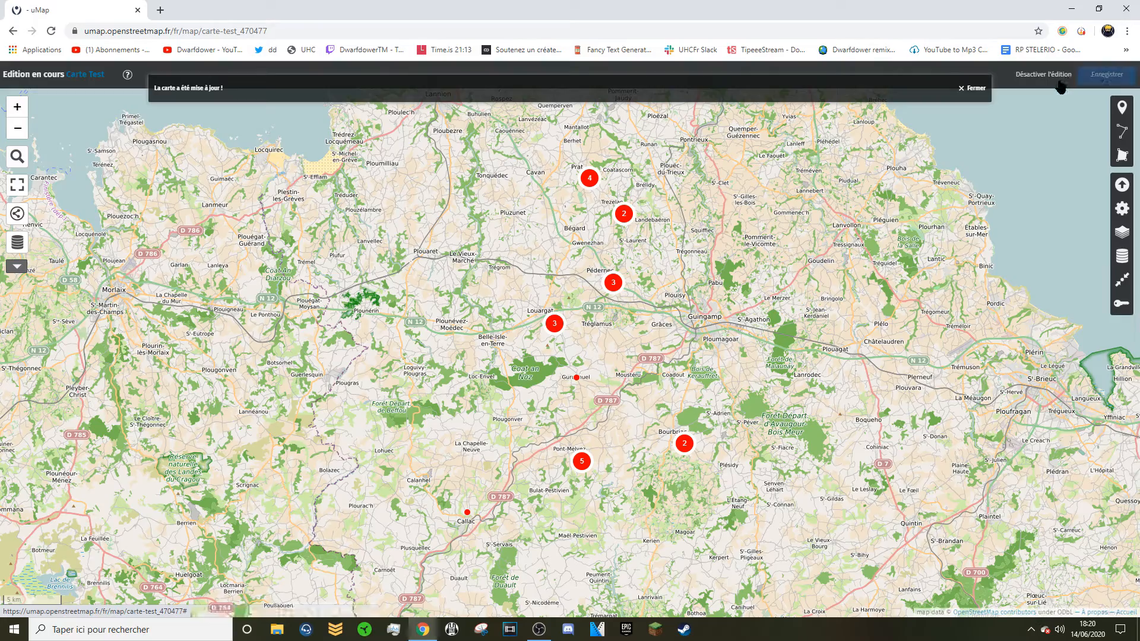
Leave editing and confirm the Gurunhuel marker's popup now shows its Nom title.
click(1058, 83)
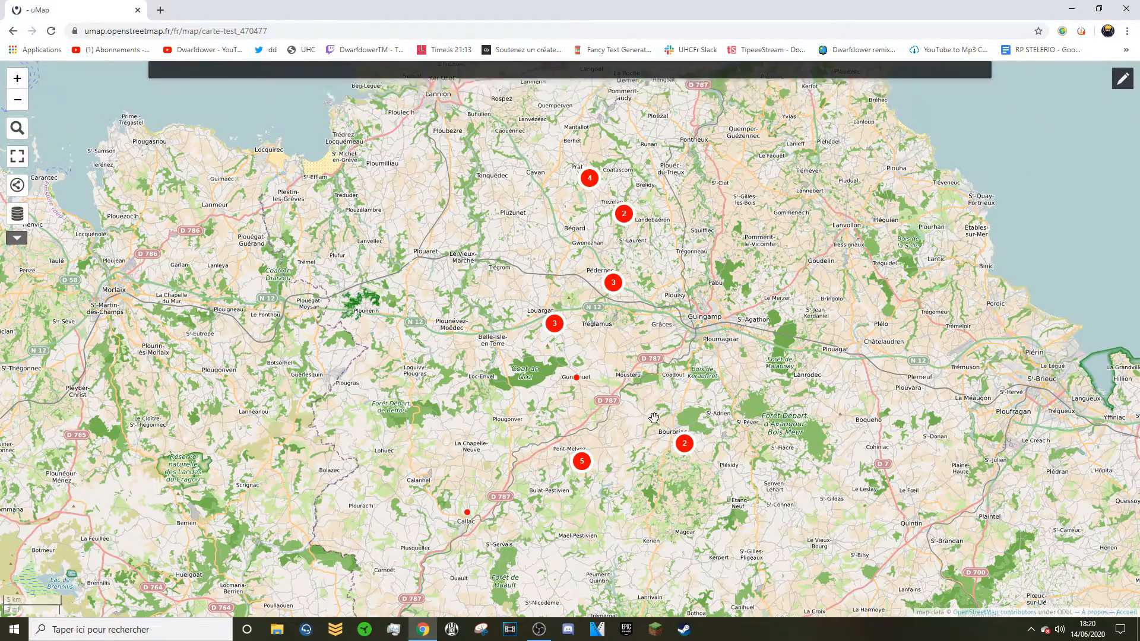
click(577, 380)
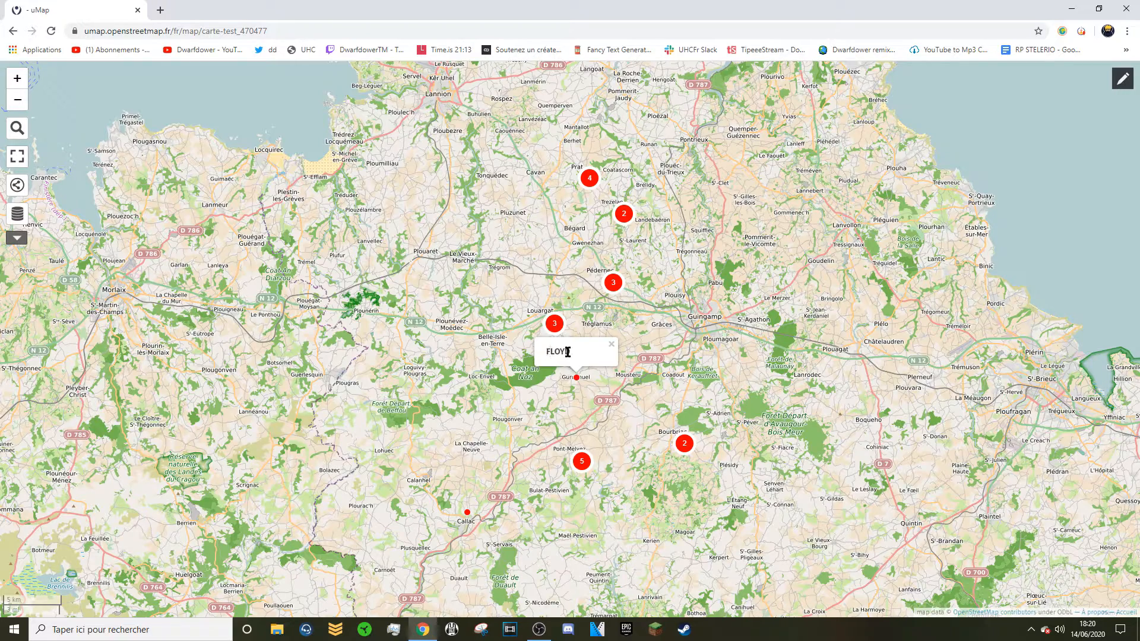
click(612, 346)
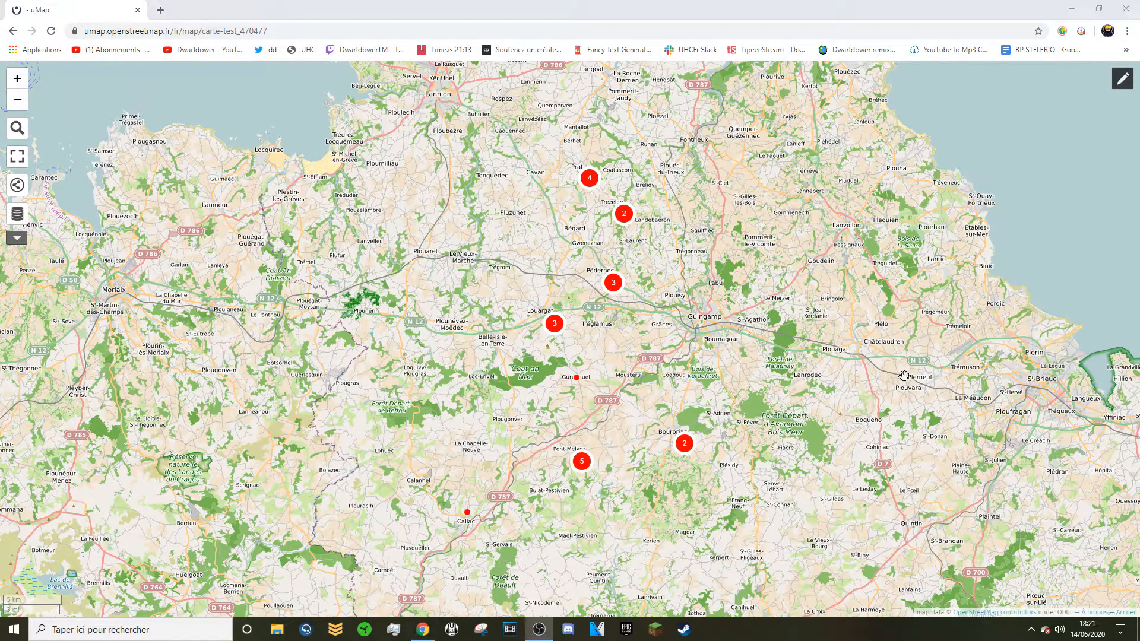
Set default popup shape to 'Popup (grande)' and content template to 'Tableau', then save.
click(1122, 78)
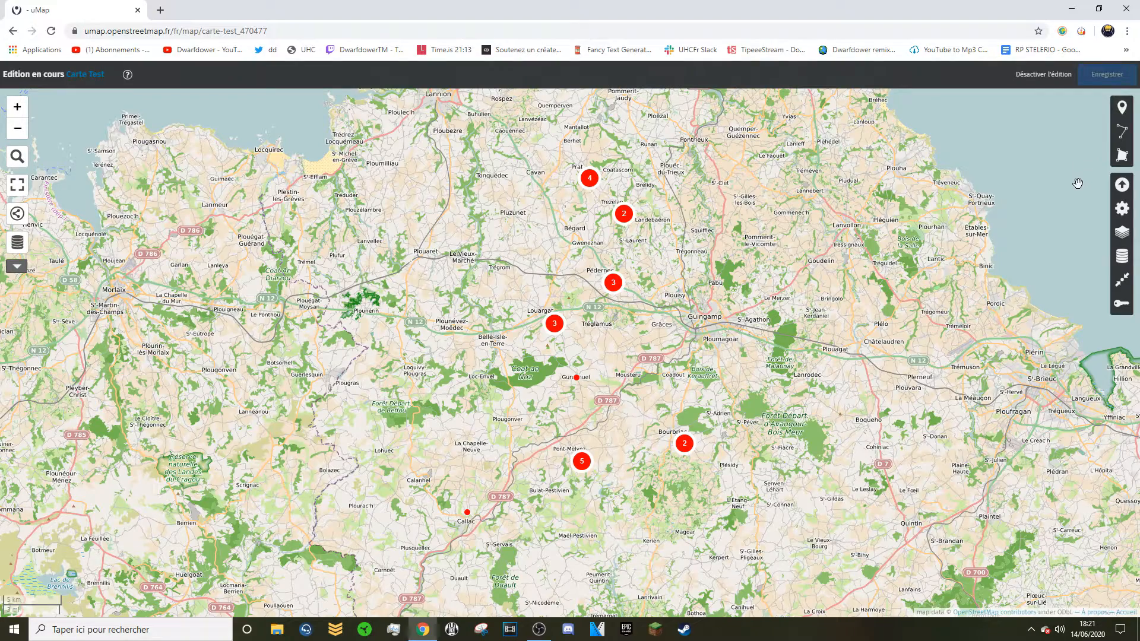
click(1124, 215)
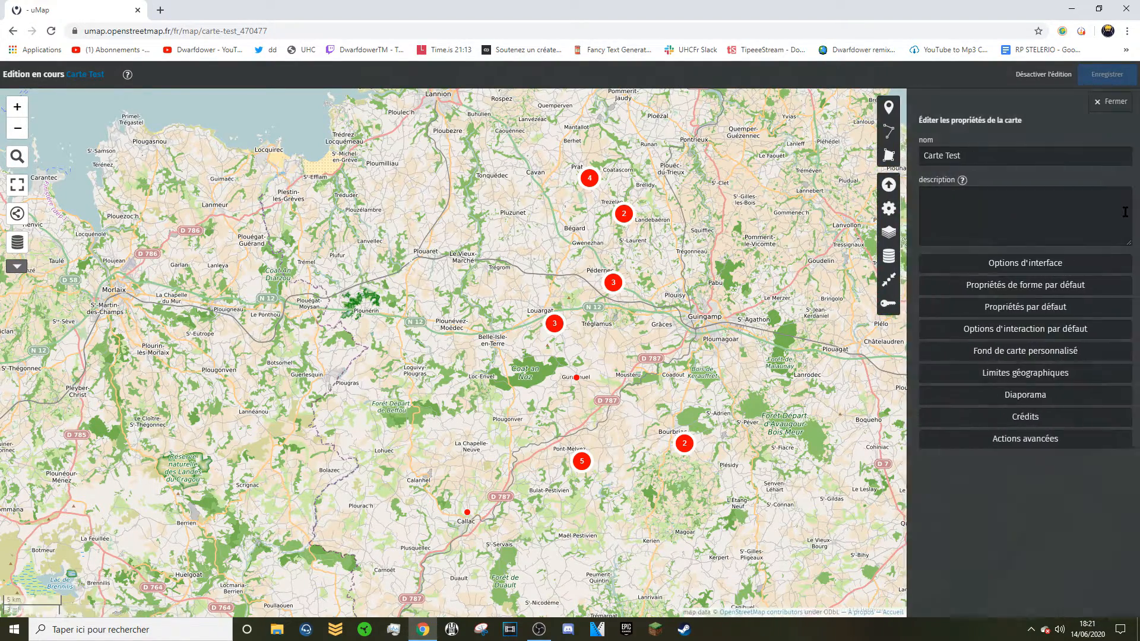
click(1031, 332)
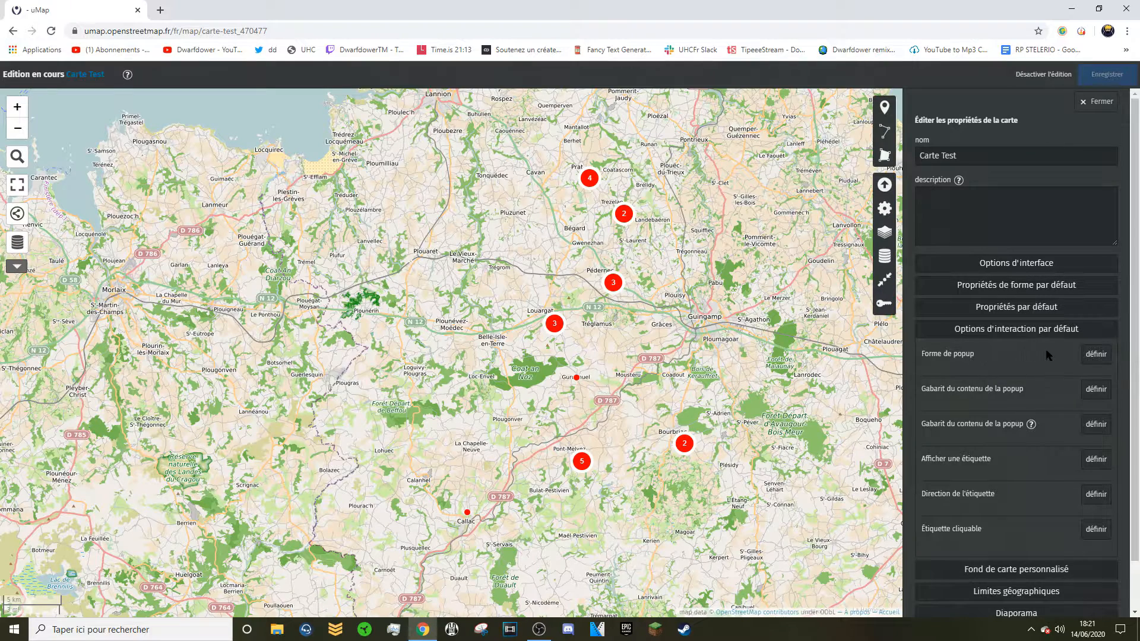
click(1098, 355)
click(1096, 379)
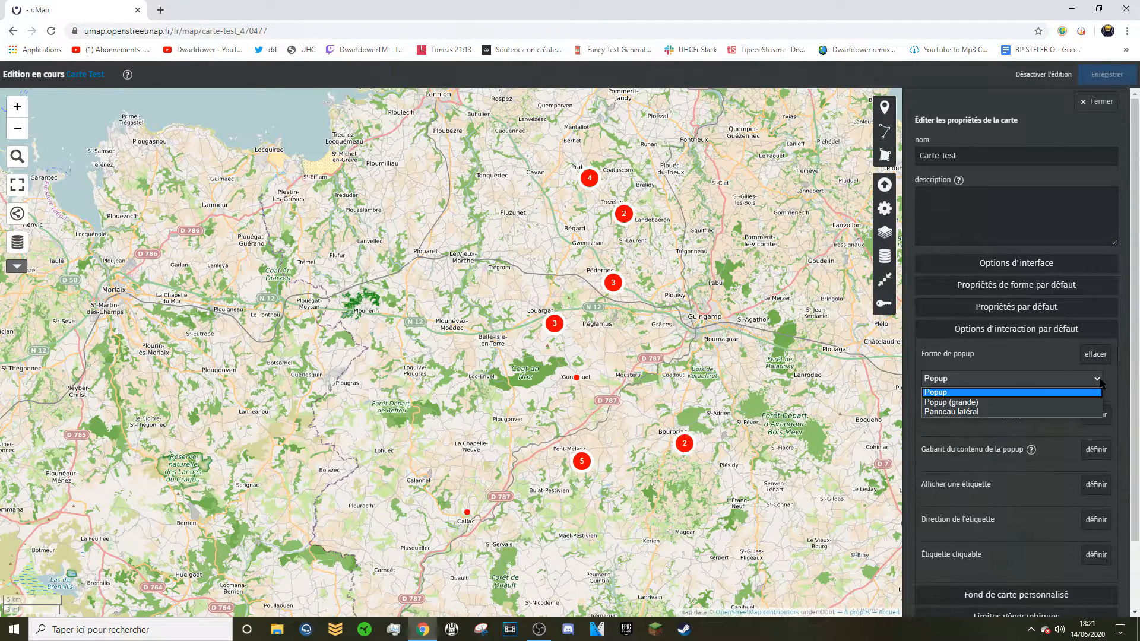
click(1056, 402)
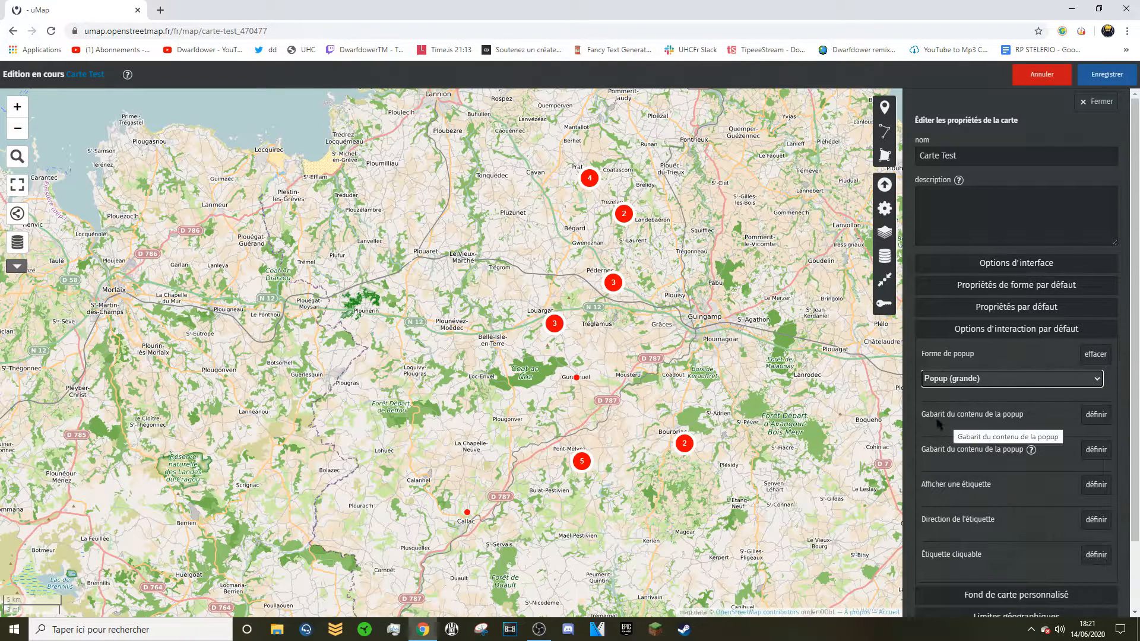
click(1092, 416)
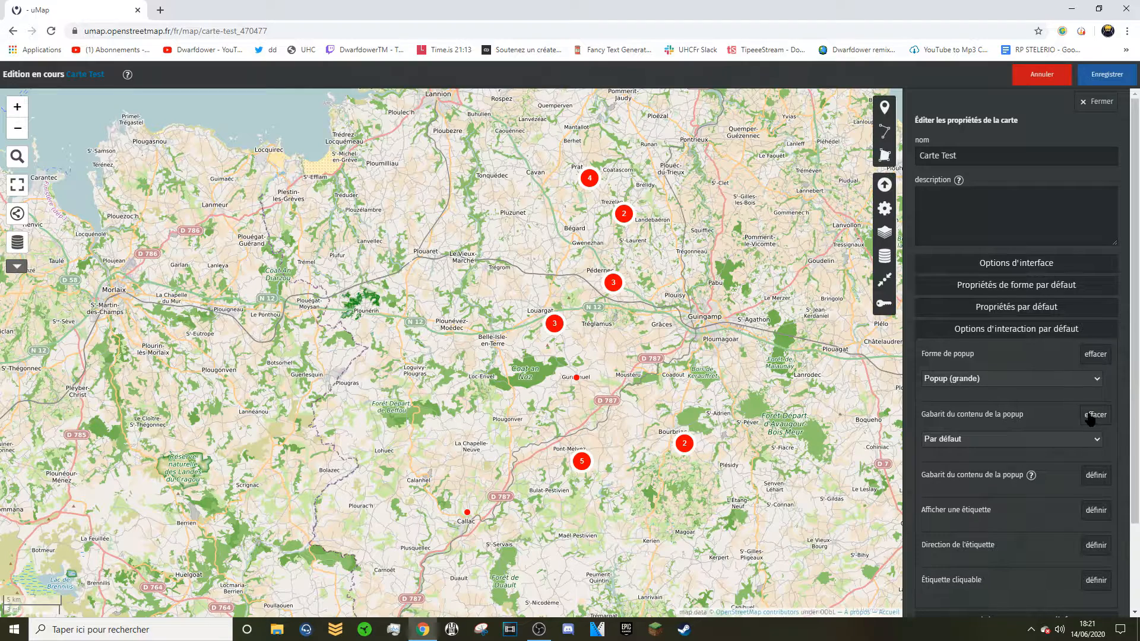
click(1058, 438)
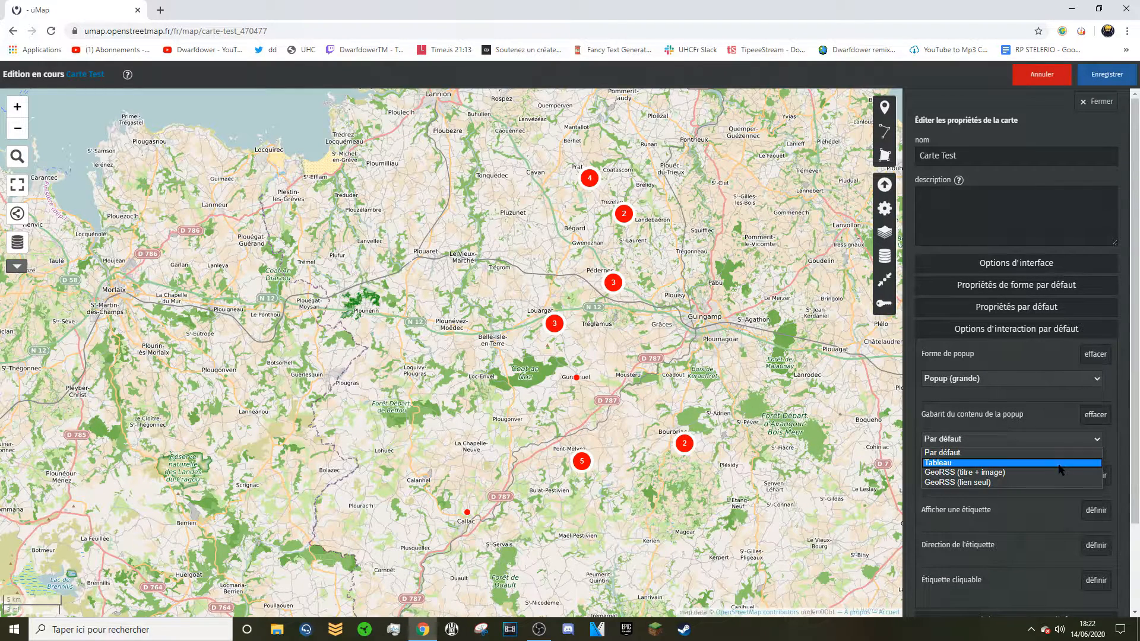
click(1058, 464)
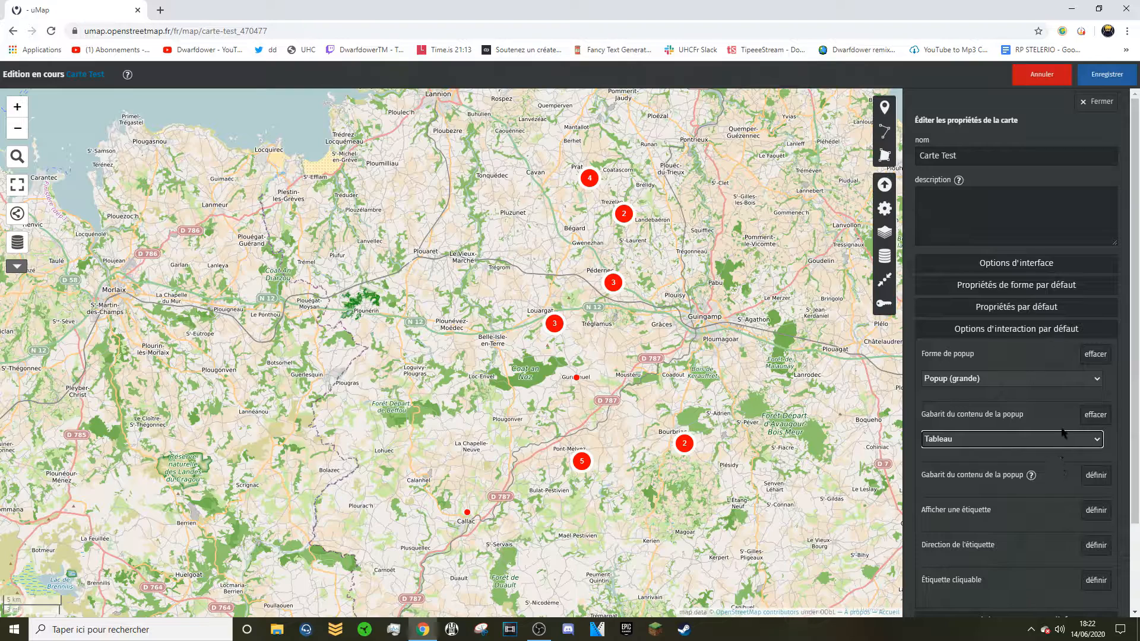
click(1094, 80)
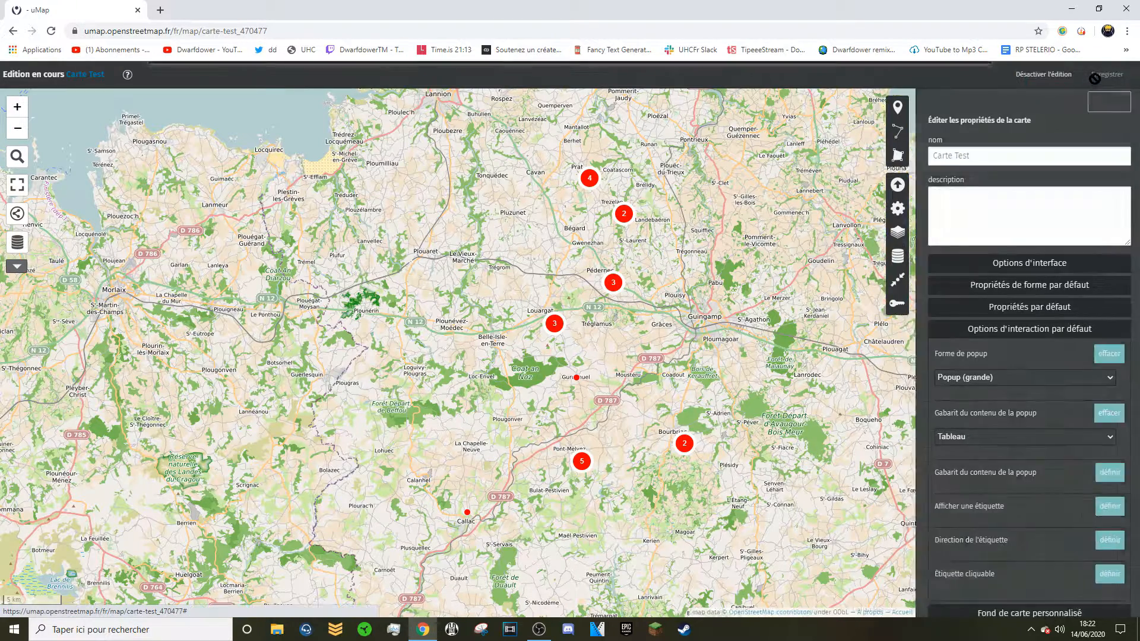
Leave editing and open the Gurunhuel marker's popup showing its data table.
click(1045, 76)
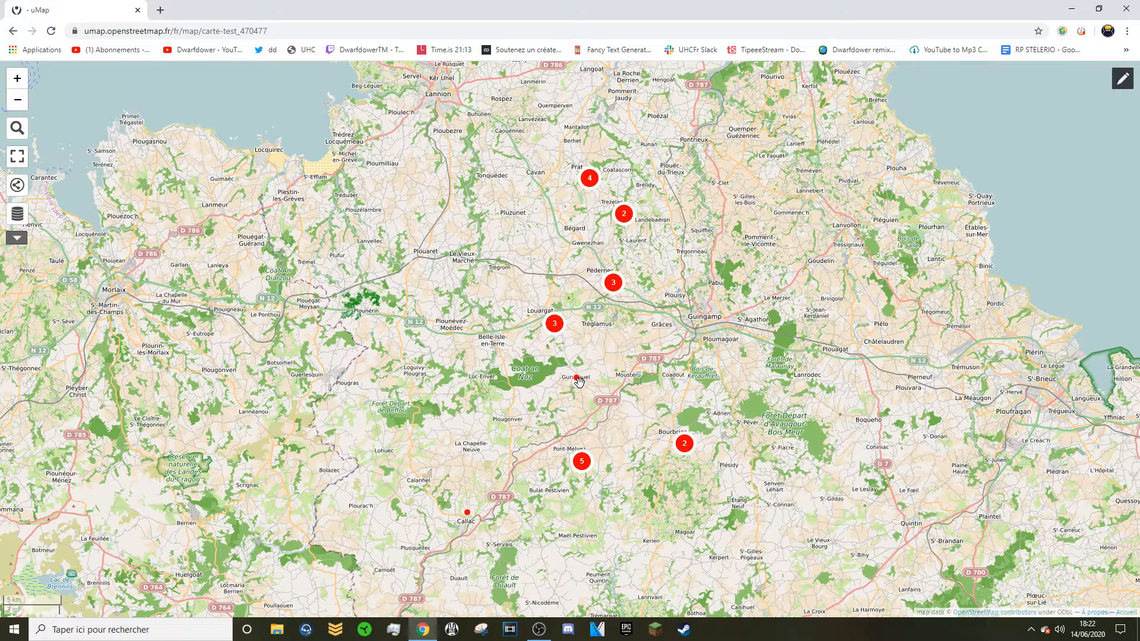
click(577, 380)
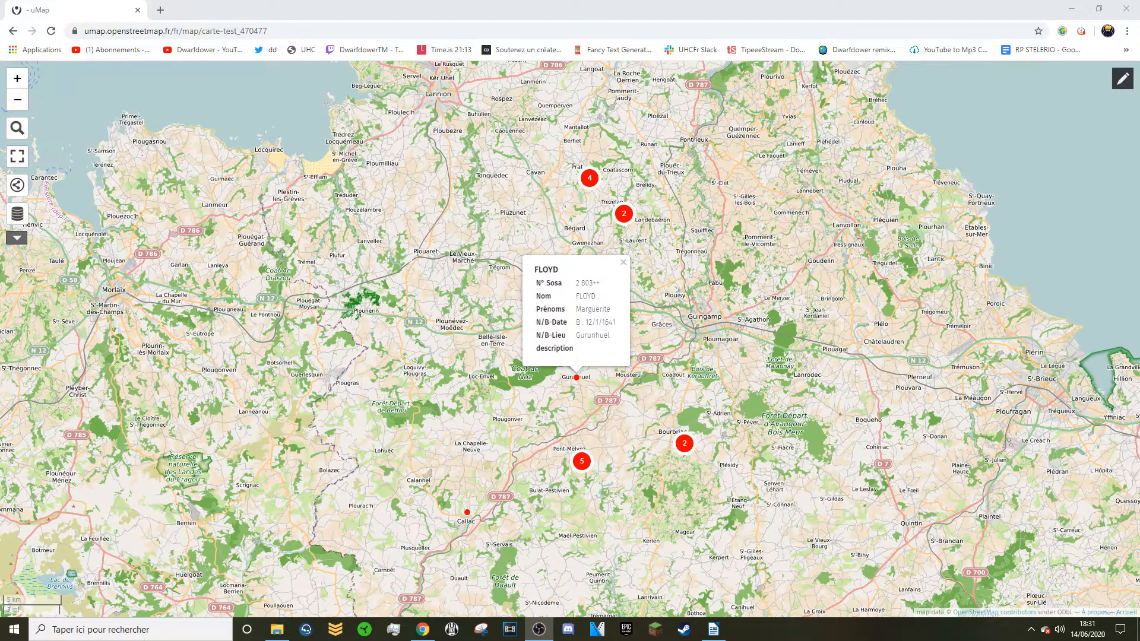
Edit the Gurunhuel marker and enter the ancestor's full name as its name.
click(1121, 81)
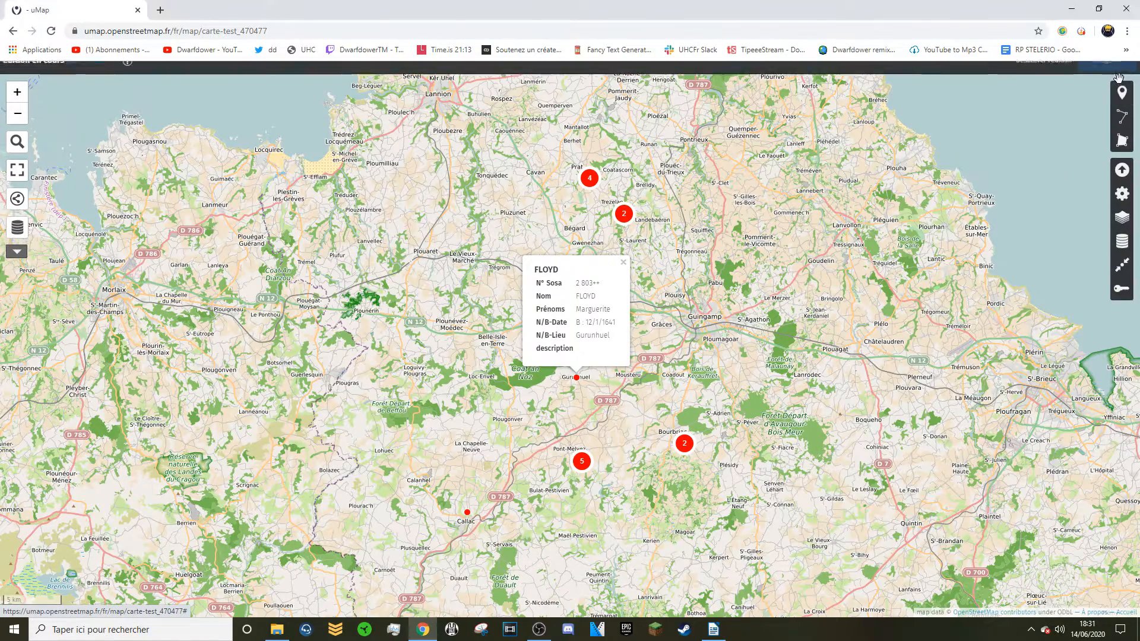
click(577, 378)
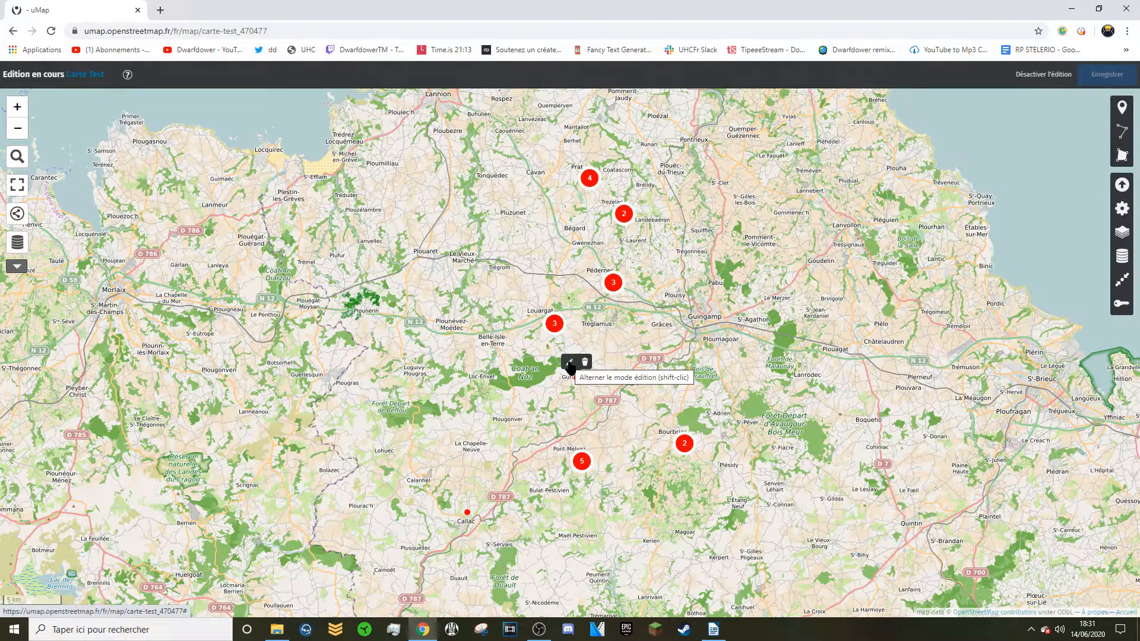
click(568, 363)
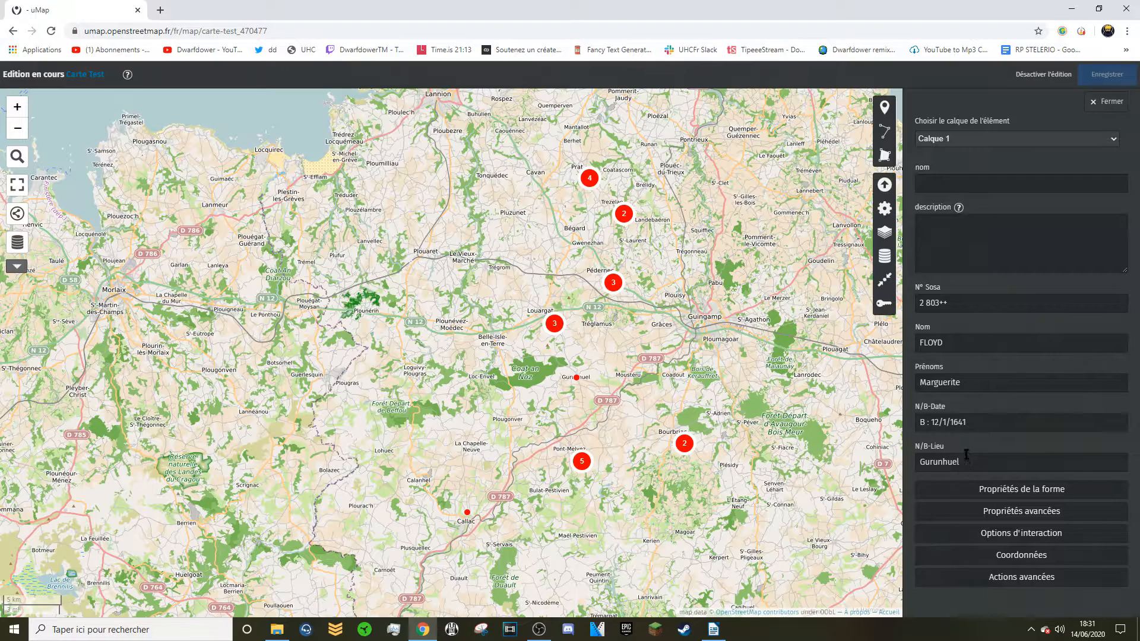
click(967, 182)
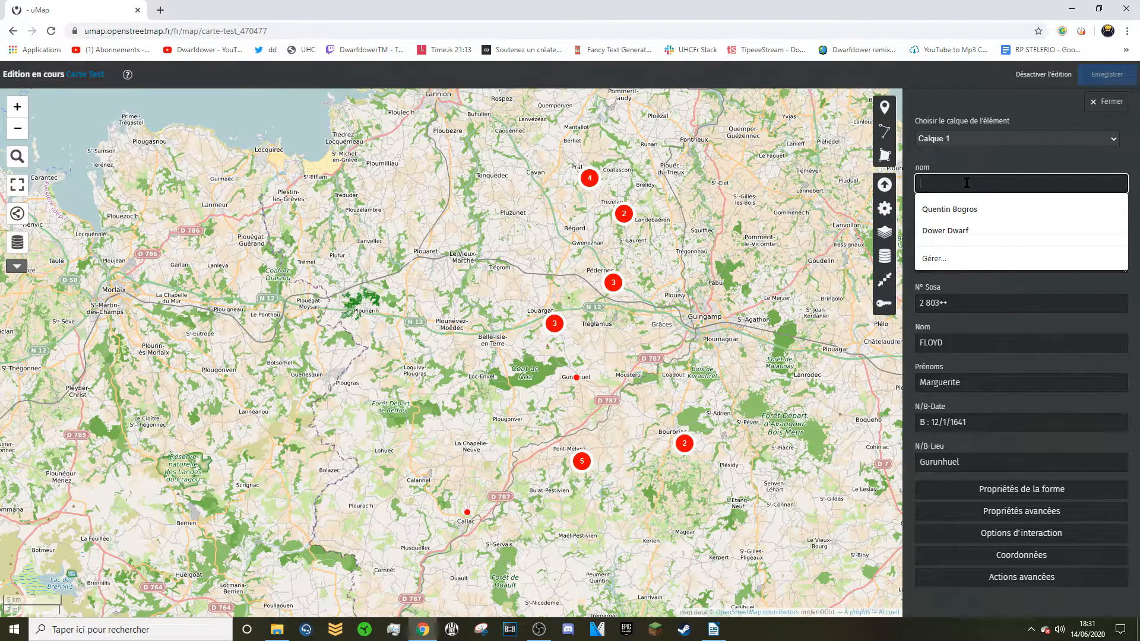
text(Marguerite )
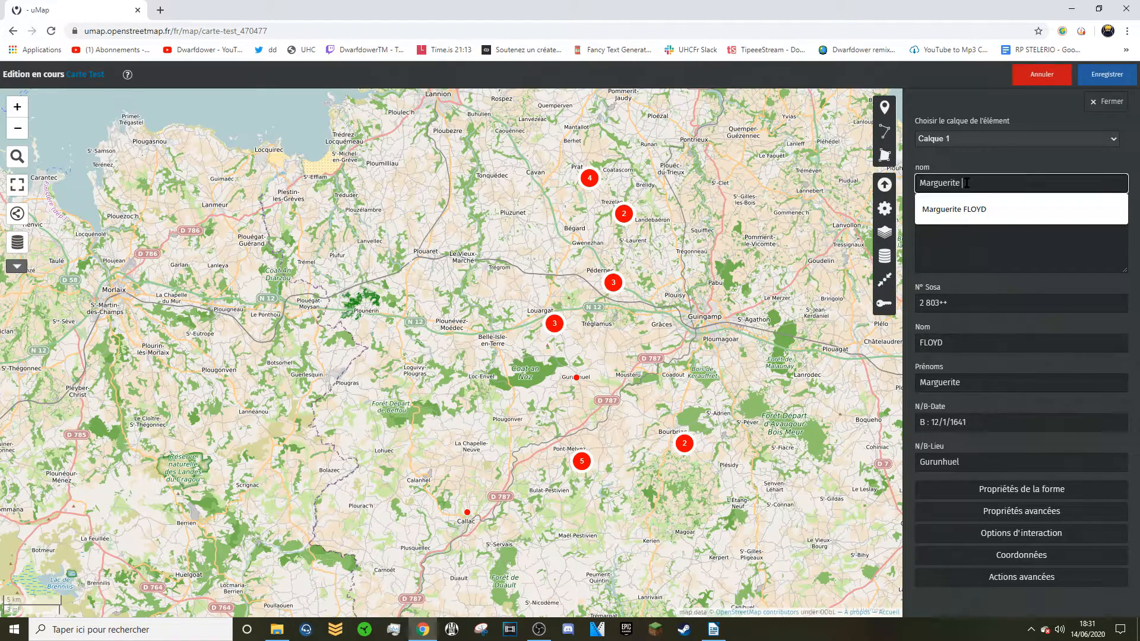
text(FLOYD)
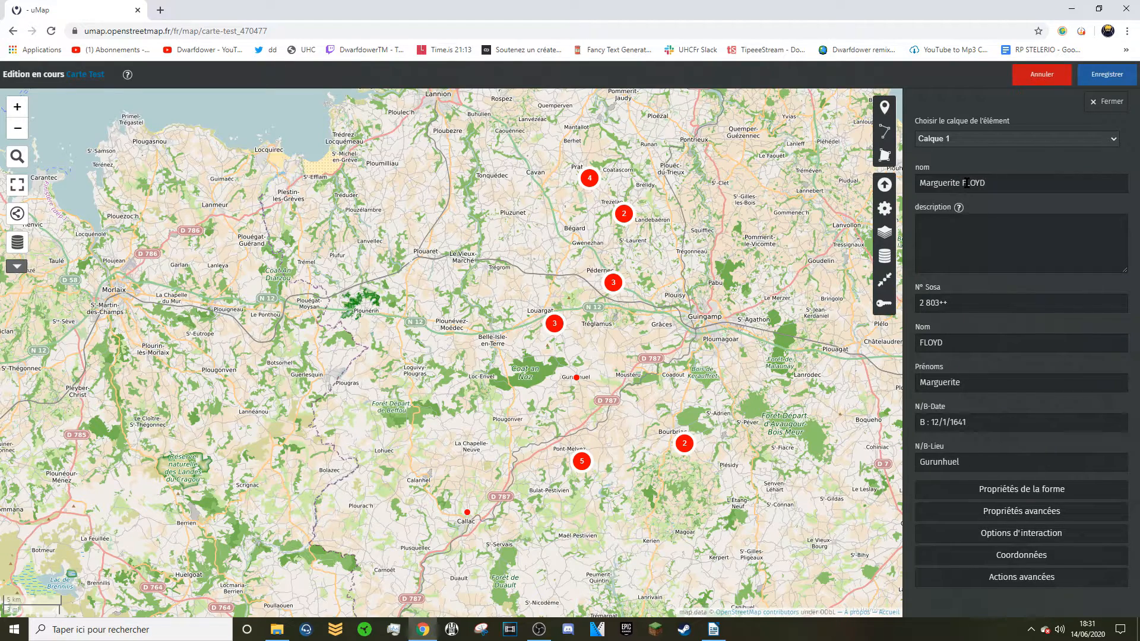
Review the description formatting help, then copy the image link from the Writer document.
click(962, 238)
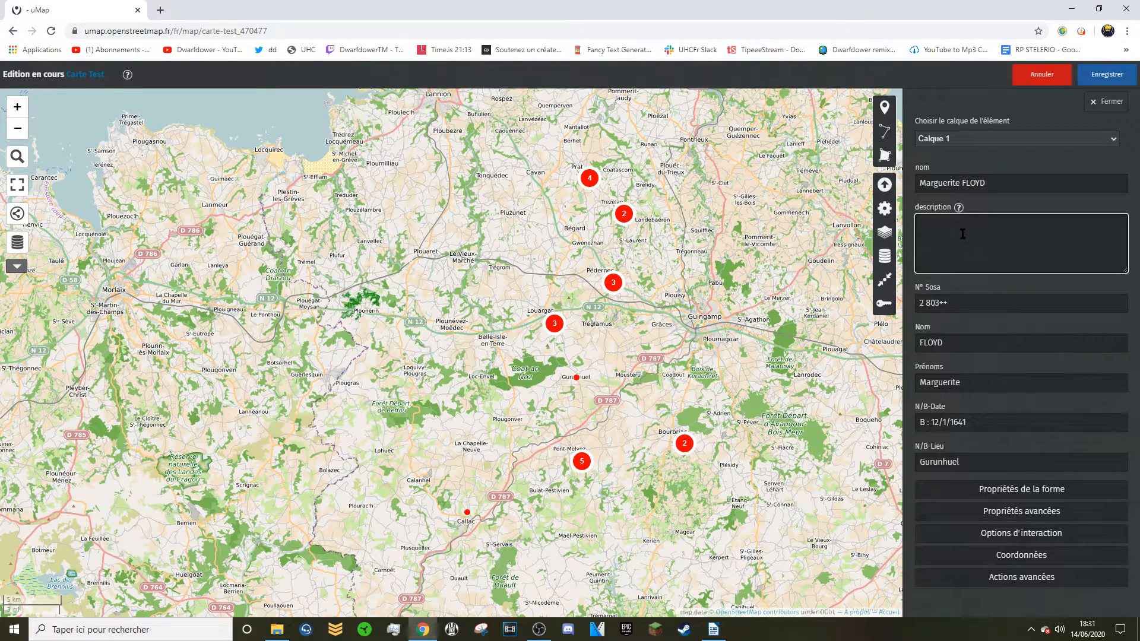
click(958, 207)
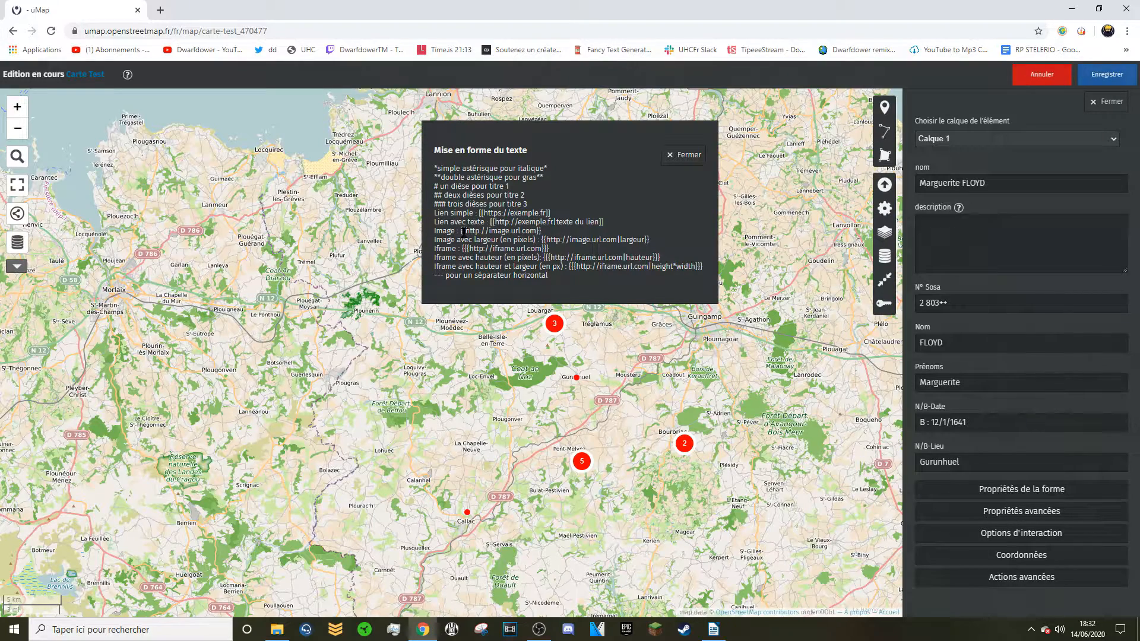
click(681, 160)
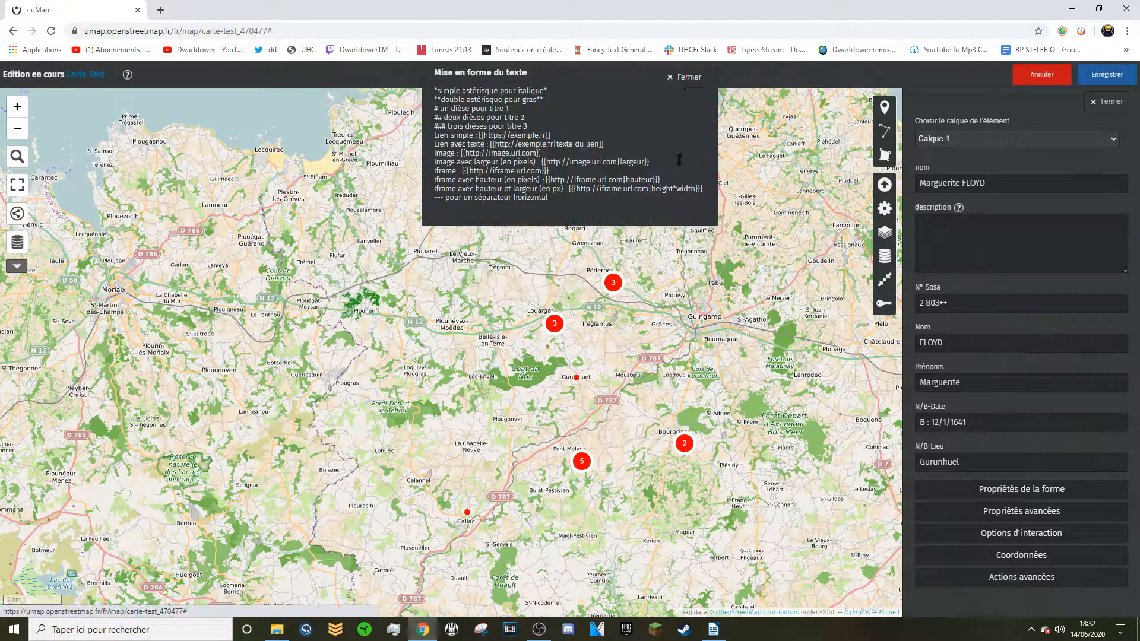
key(alt+Tab)
key(alt+Tab)
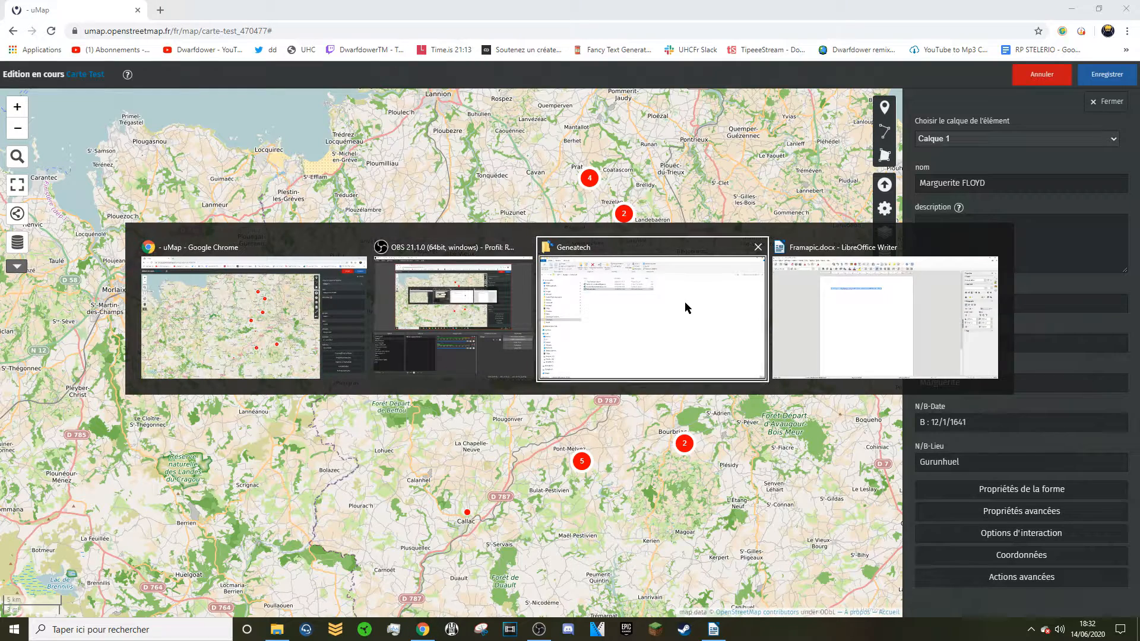
key(alt+Tab)
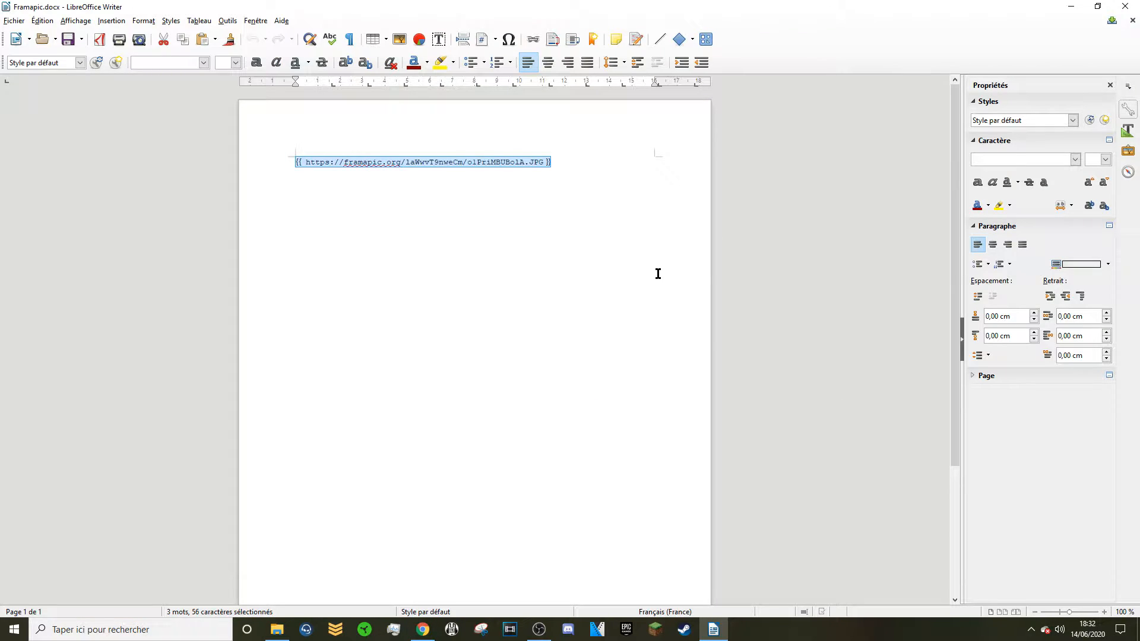
key(alt+Tab)
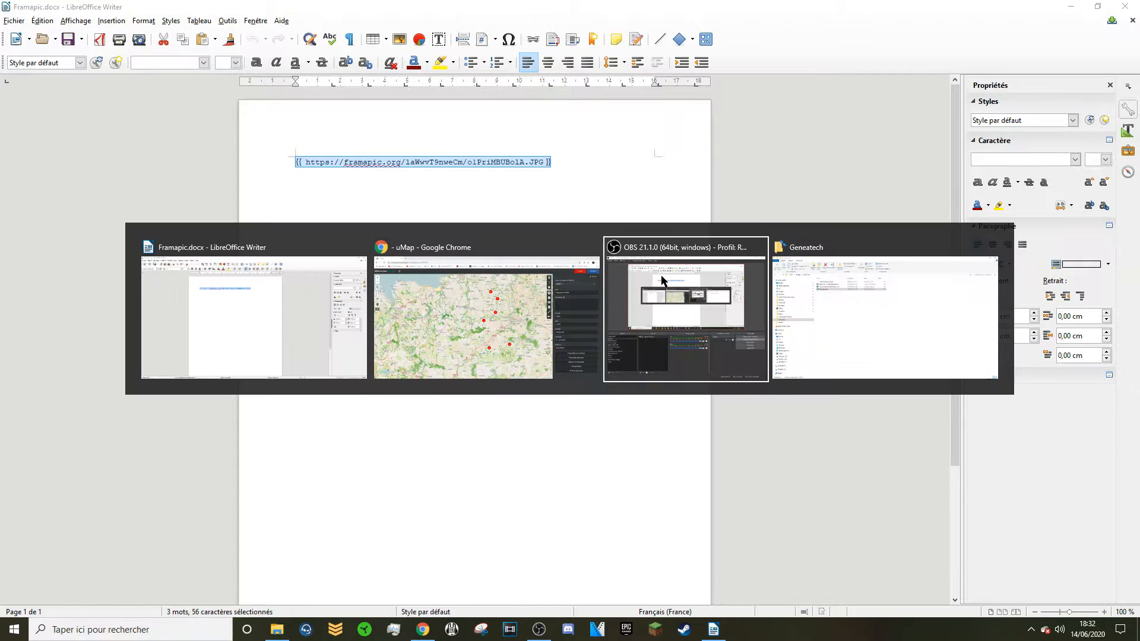
click(588, 304)
Paste the Framapic image {{URL}} tag into the Gurunhuel marker's description, removing the inner spaces.
click(946, 234)
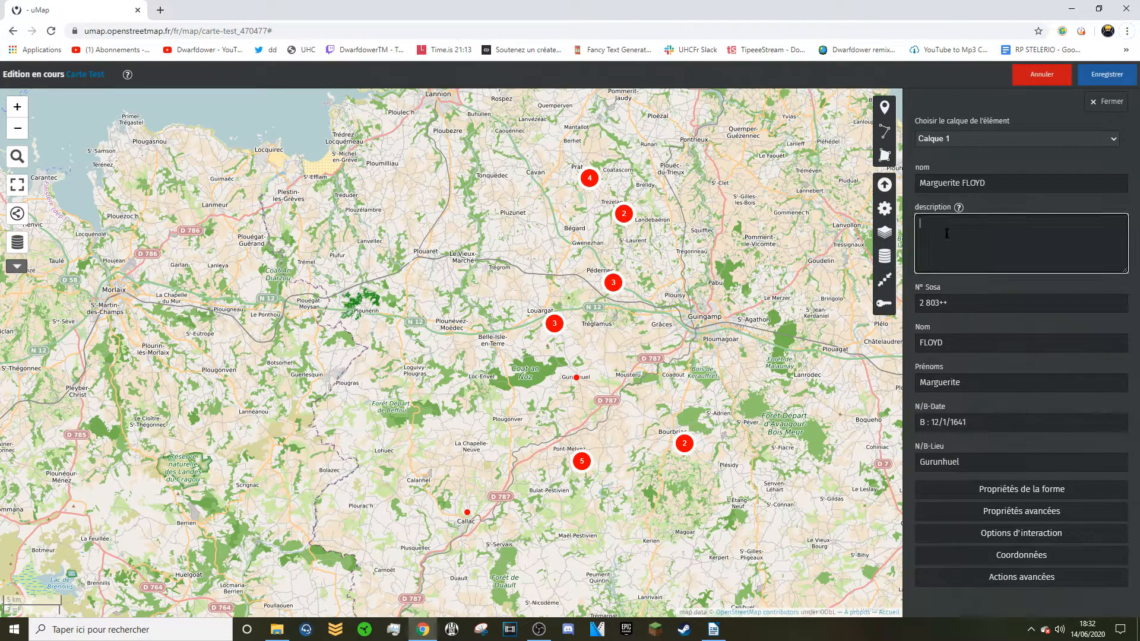
text({{ https://framapic.org/laWwvT9nweCm/o1PriMBUBolA.JPG }})
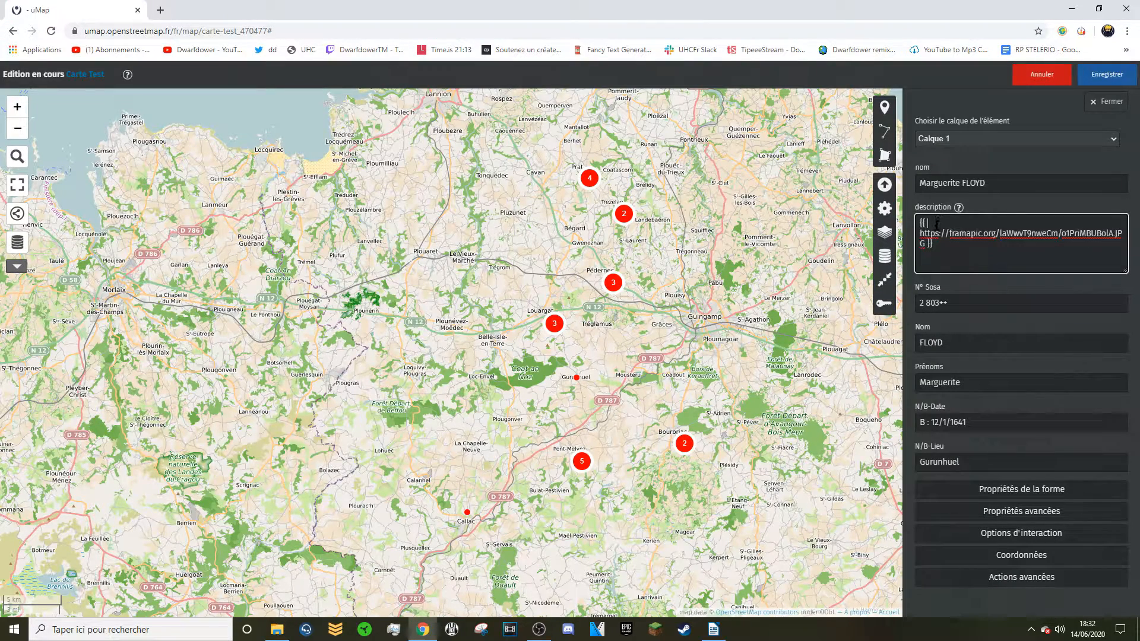
click(935, 226)
key(BackSpace)
click(931, 234)
key(BackSpace)
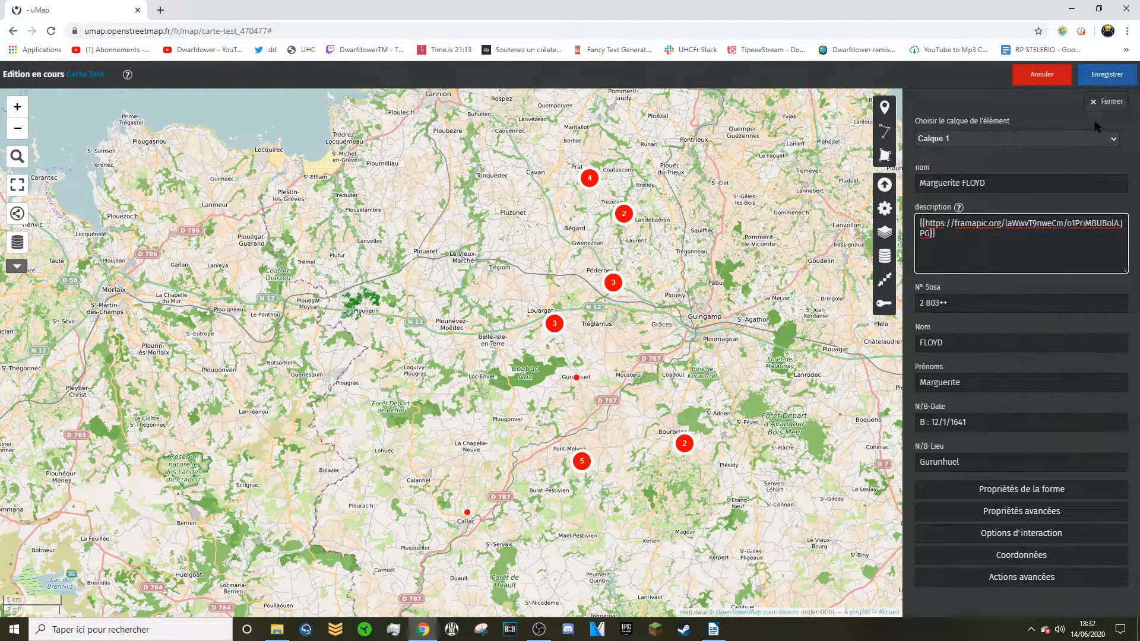
Set the marker's popup content template (Gabarit du contenu) to Par défaut and save the map.
click(1011, 533)
scroll(1012, 535, down, 2)
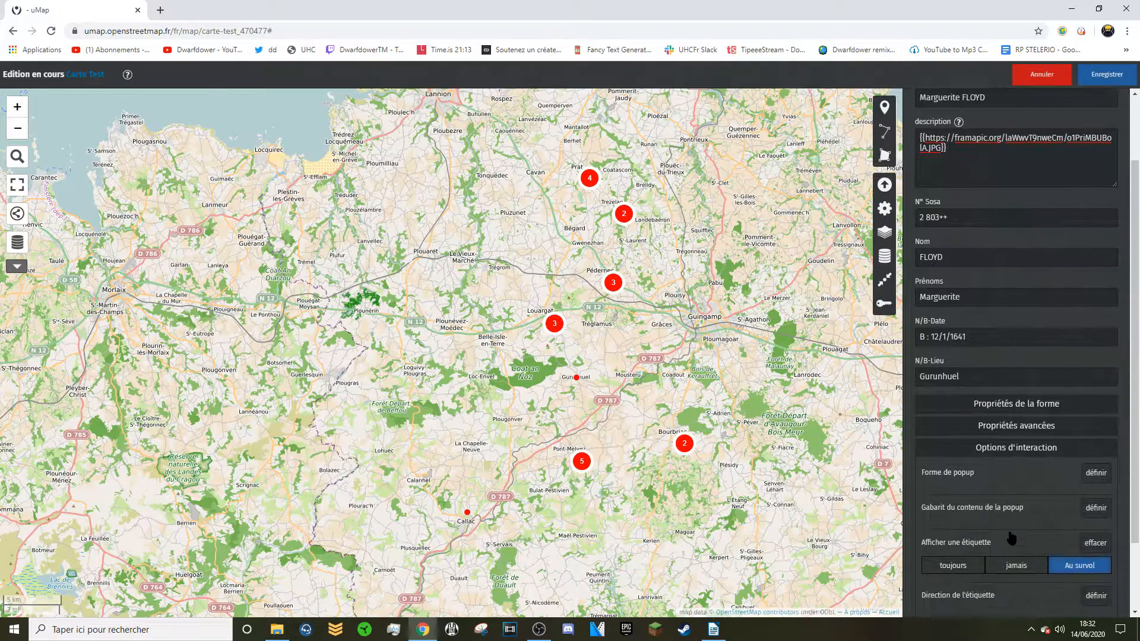
click(1096, 474)
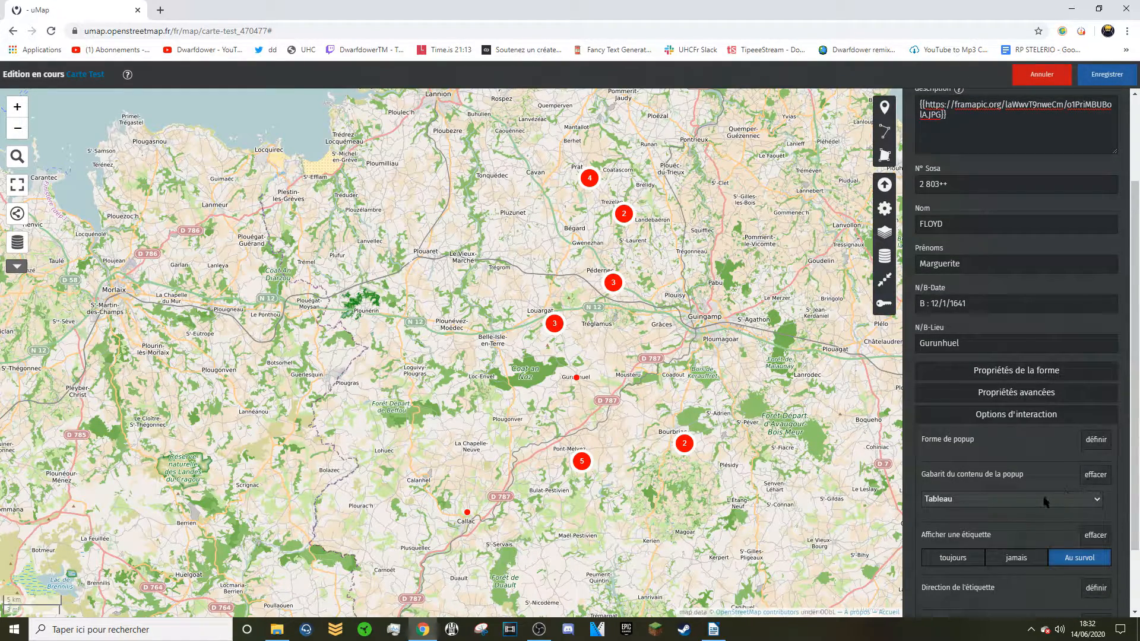
click(1043, 502)
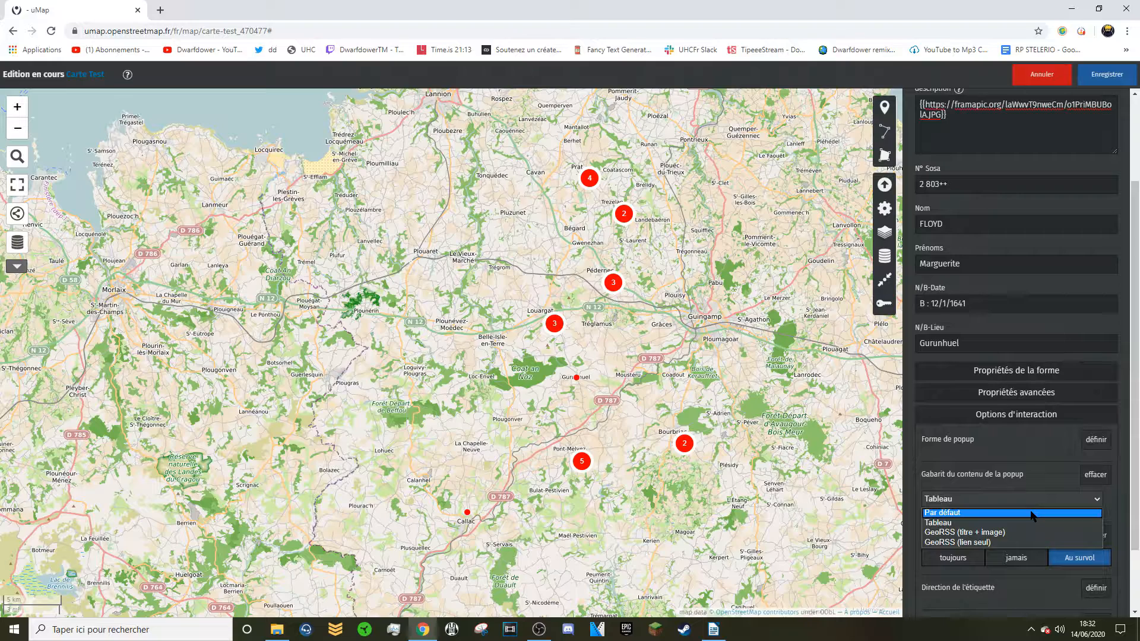
click(1031, 512)
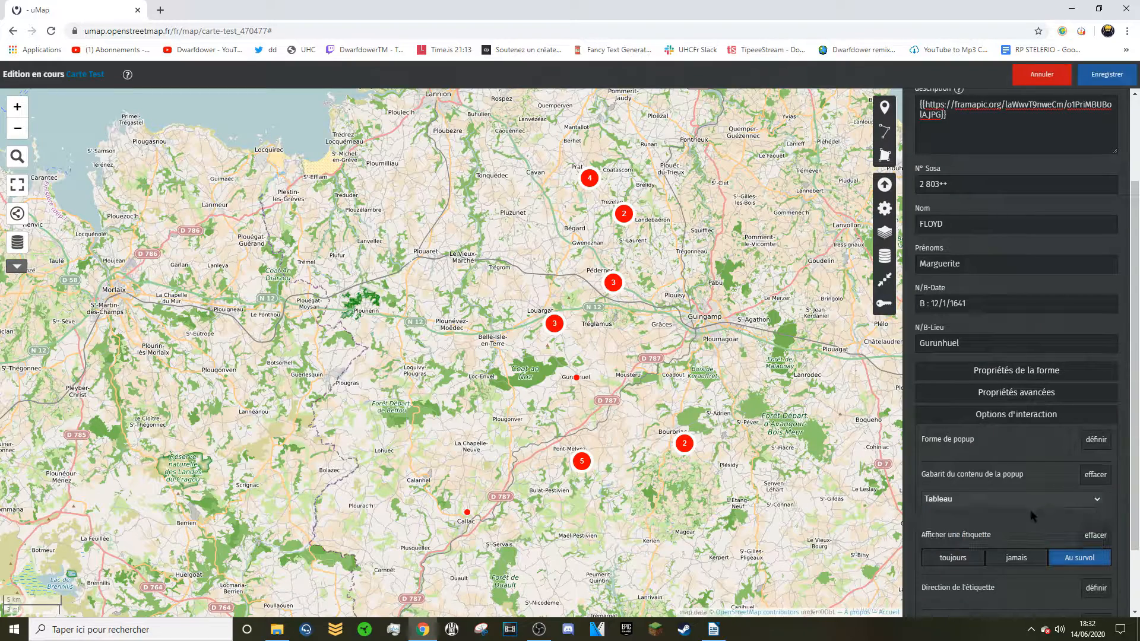
click(1099, 80)
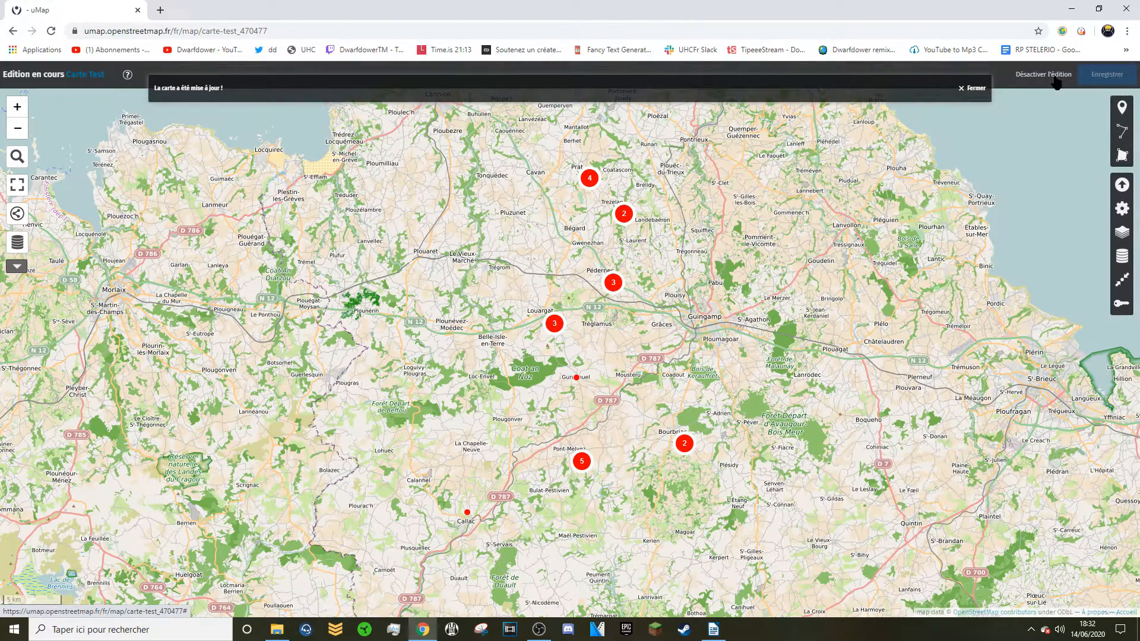
Disable editing and open the Gurunhuel marker's popup to view the embedded signature image.
click(1056, 79)
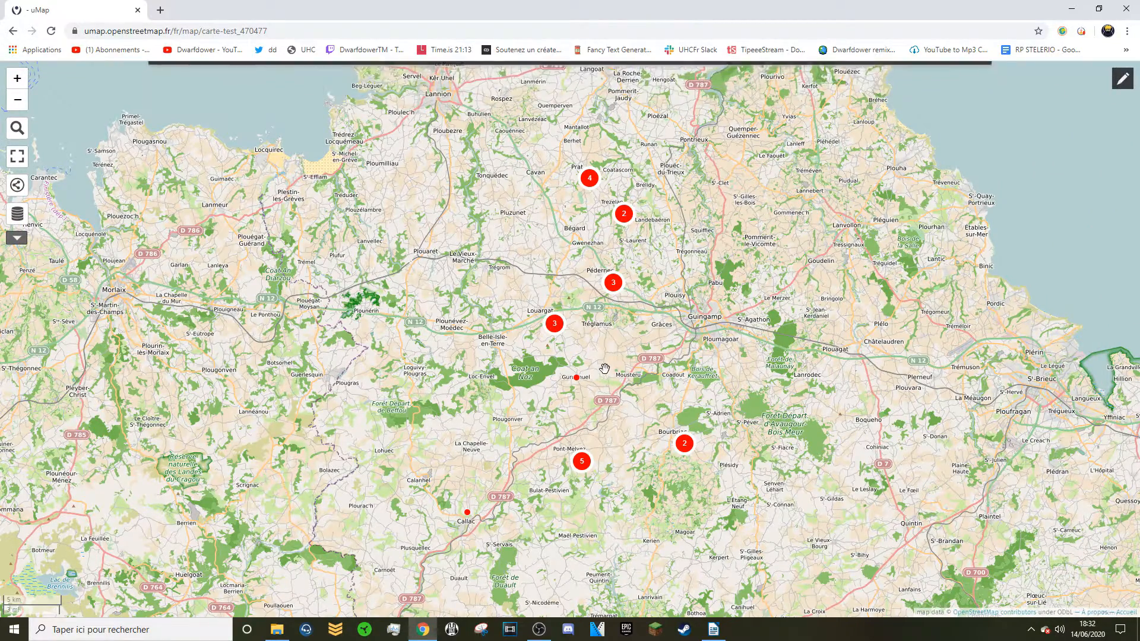
click(579, 382)
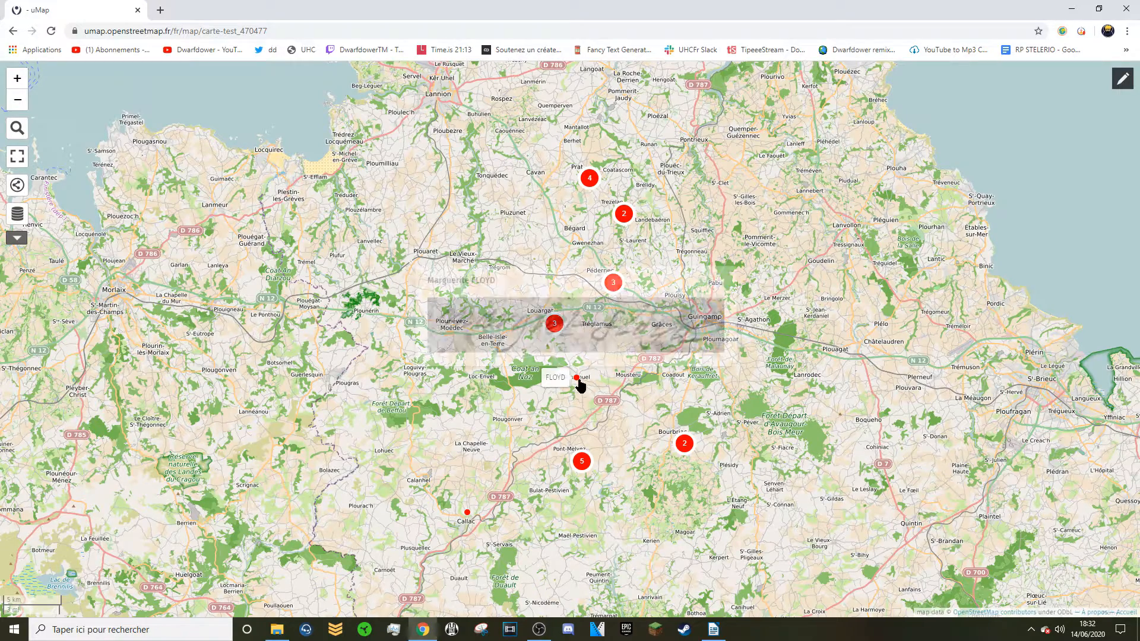